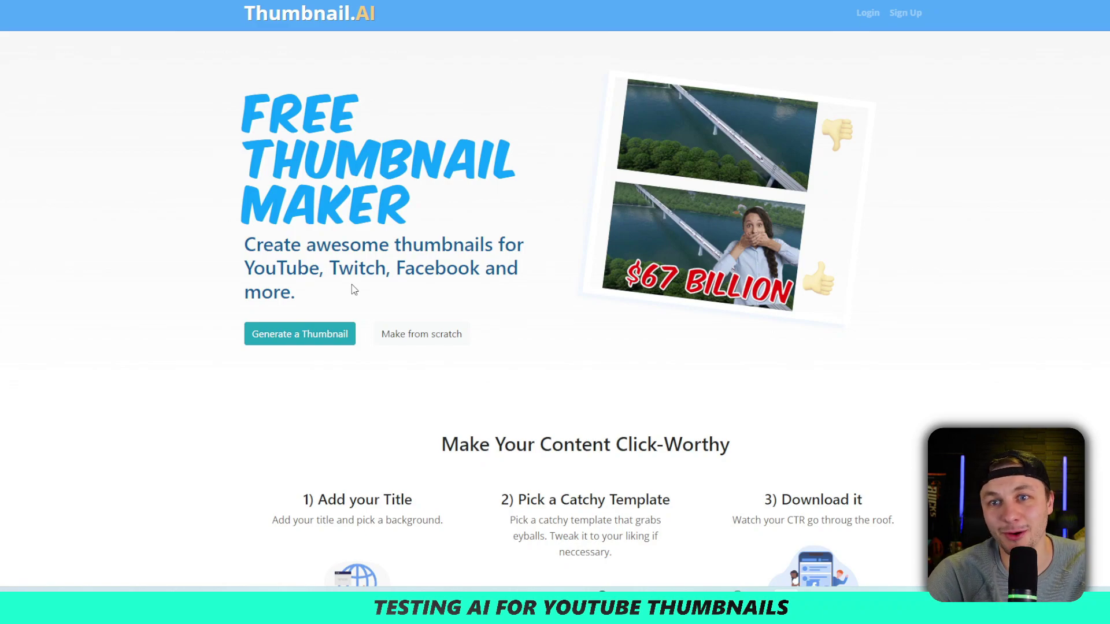
- Generate thumbnail ideas for the title 'Skyio 2 Review'
click(324, 337)
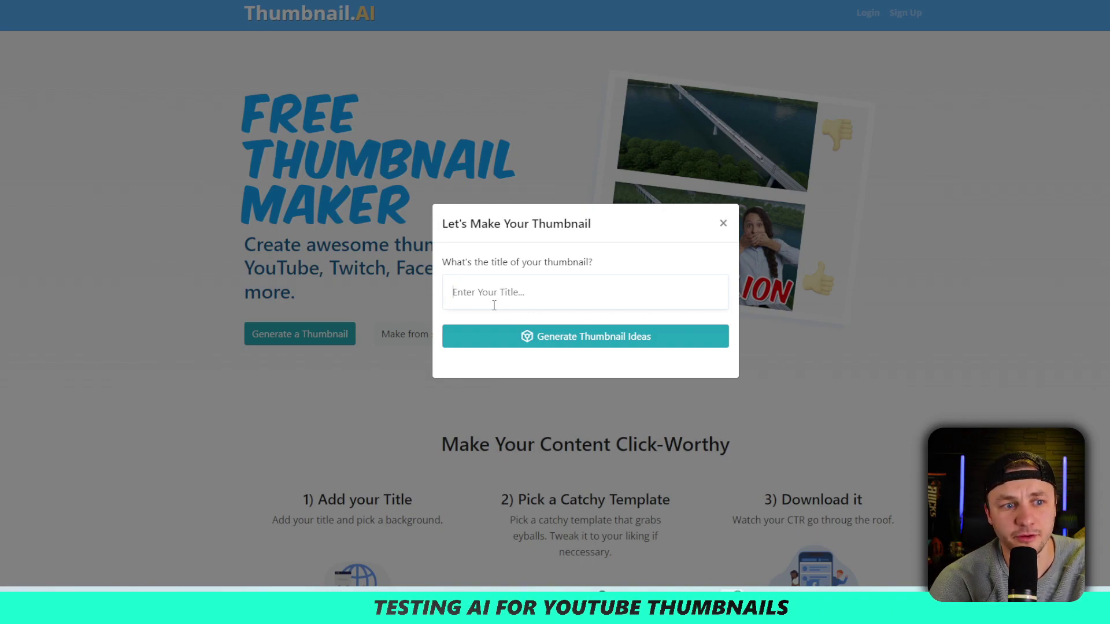
text(Sk)
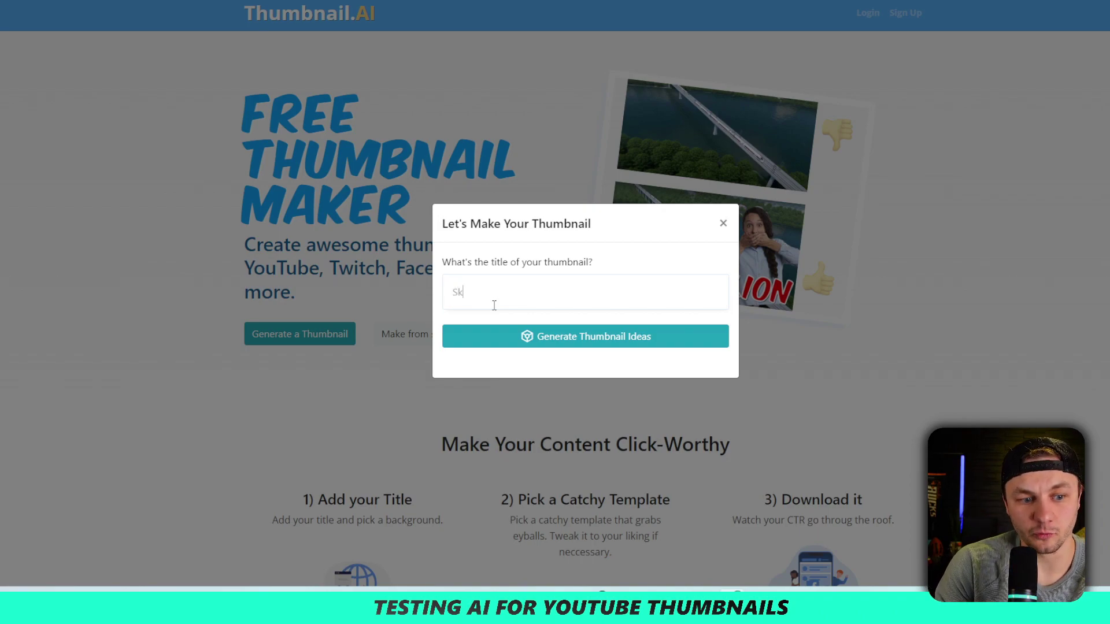
text(yio 2 Review)
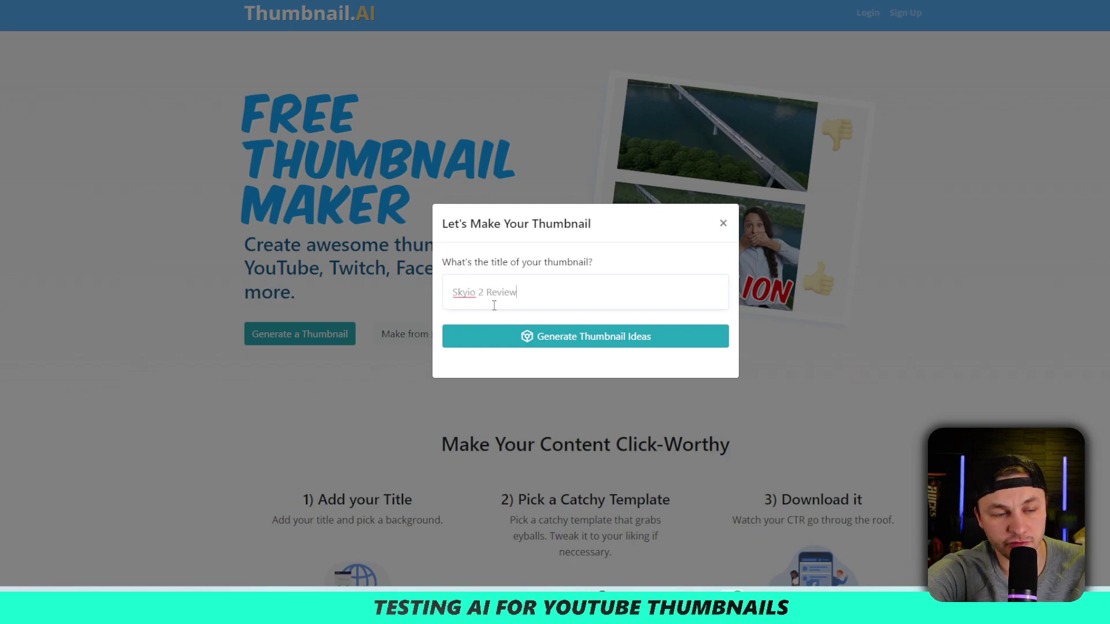
key(Return)
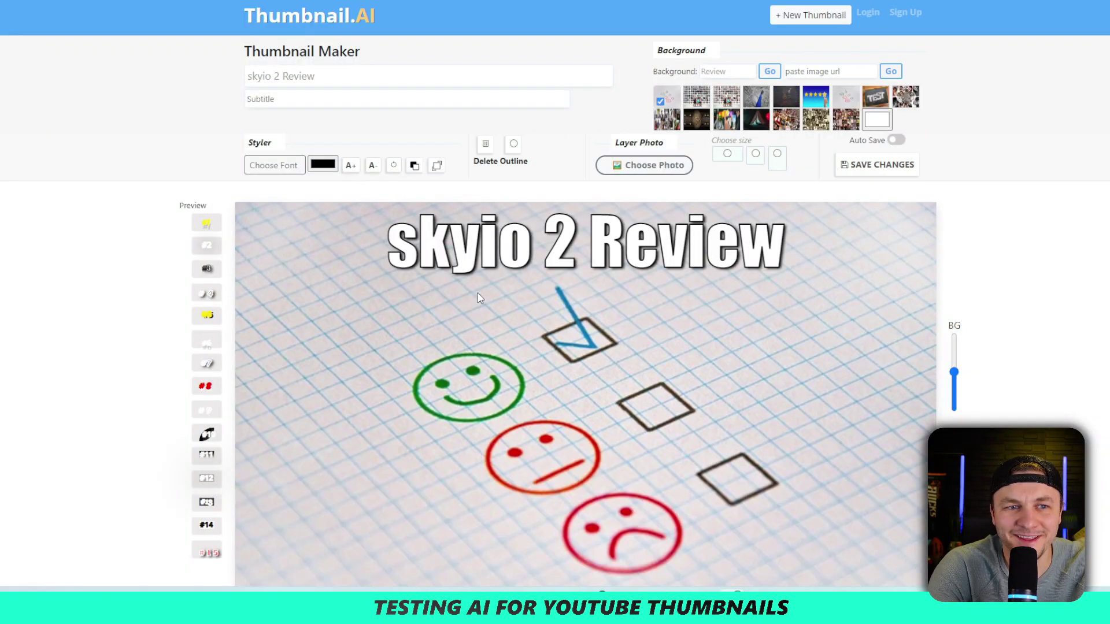
- Try the faces, peacock and five-stars backgrounds, settling on the chalkboard TEST image
scroll(609, 288, down, 2)
scroll(598, 288, up, 3)
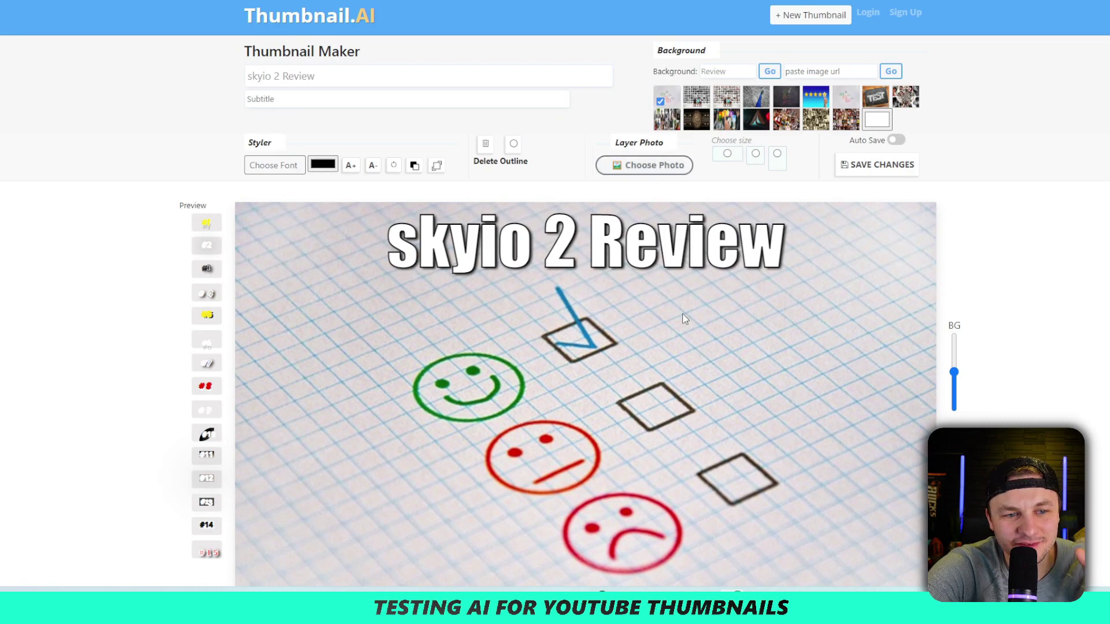
scroll(680, 337, down, 1)
scroll(688, 301, up, 1)
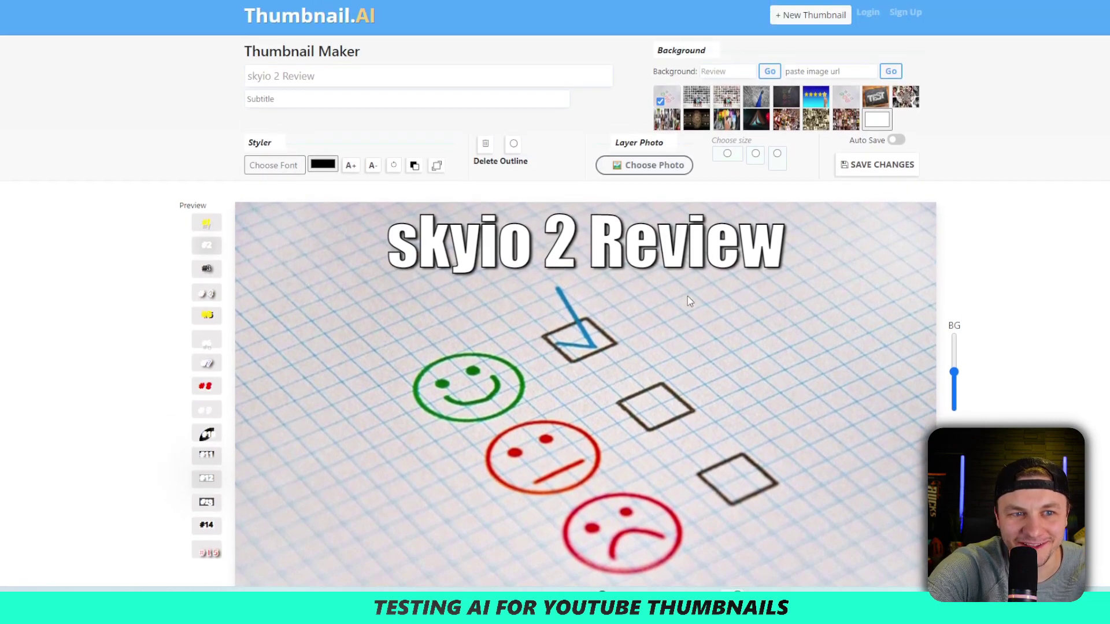
click(697, 105)
click(724, 104)
click(763, 103)
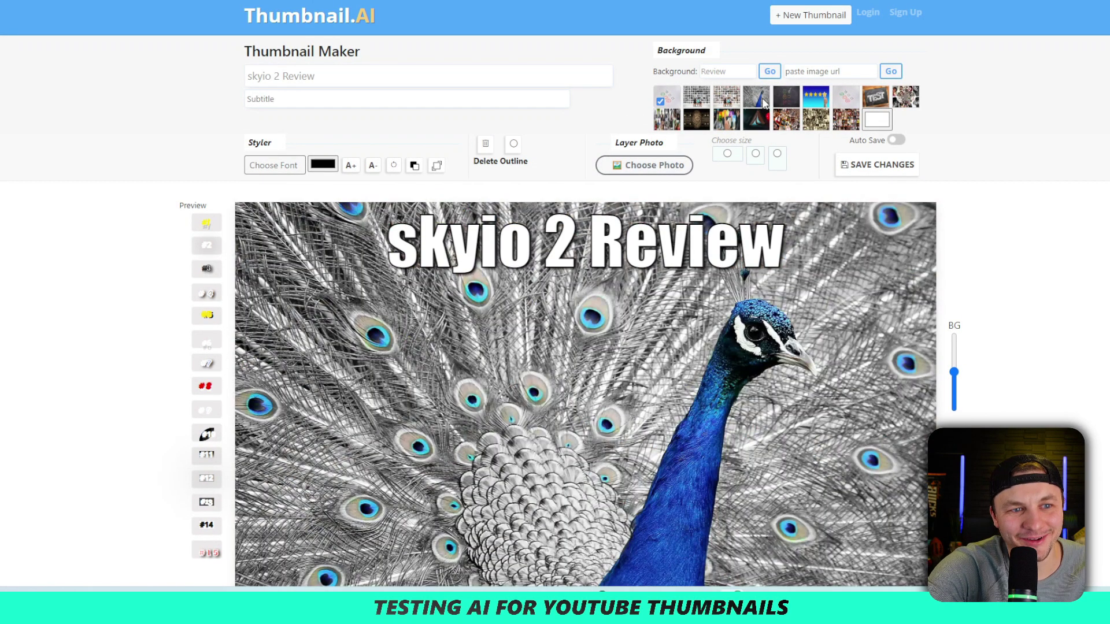
click(817, 99)
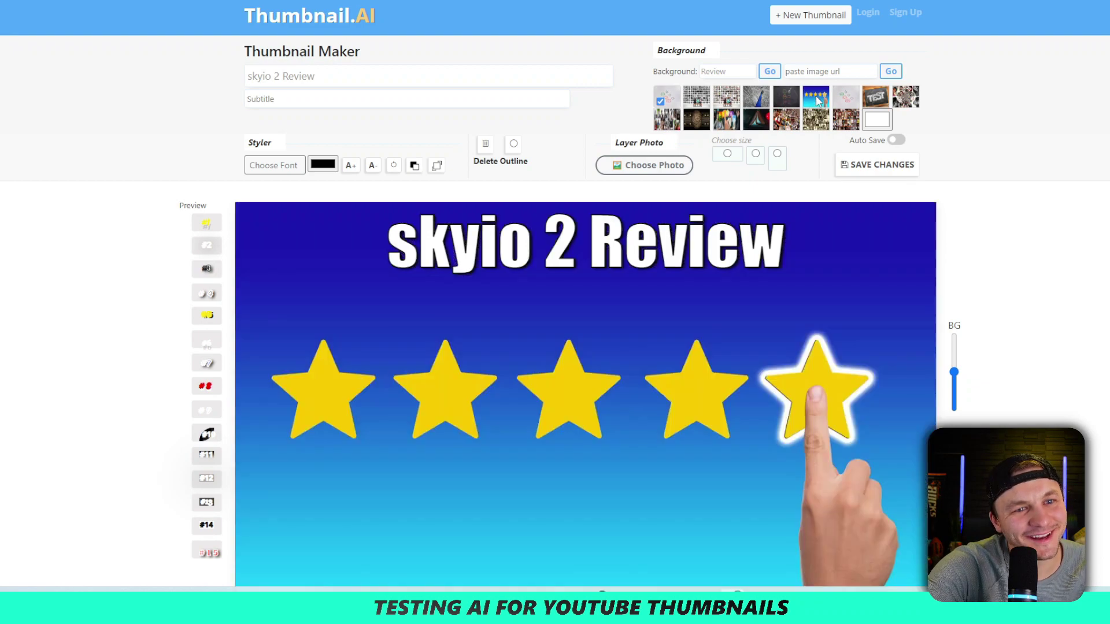
click(873, 100)
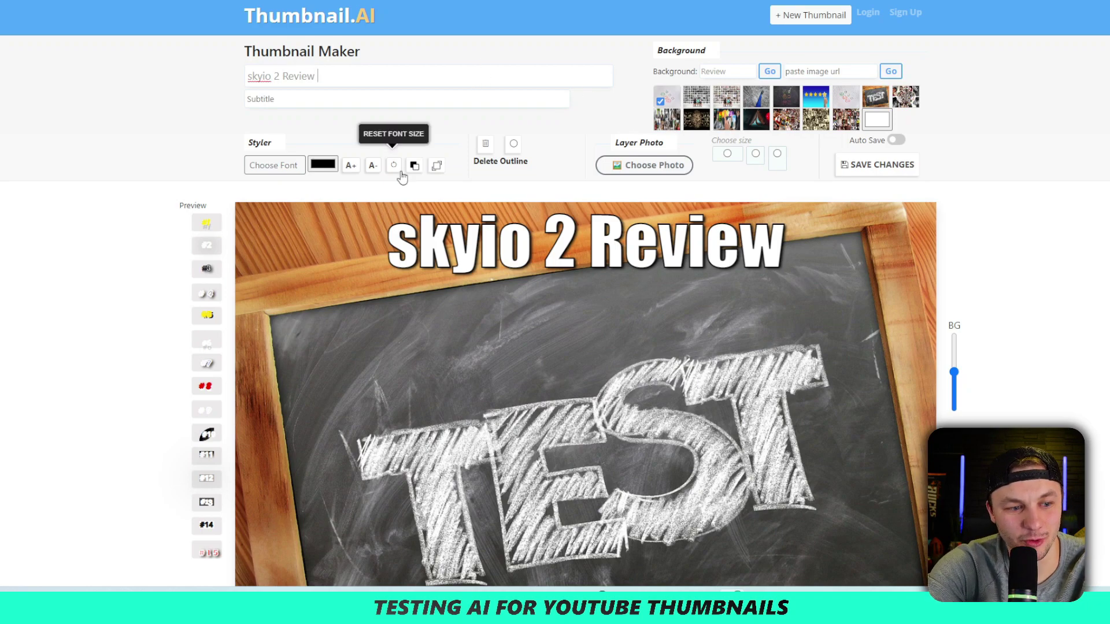
- Change the title ending to 'drone review', then return home to start a new thumbnail
key(BackSpace)
key(BackSpace)
key(BackSpace)
key(BackSpace)
key(BackSpace)
key(BackSpace)
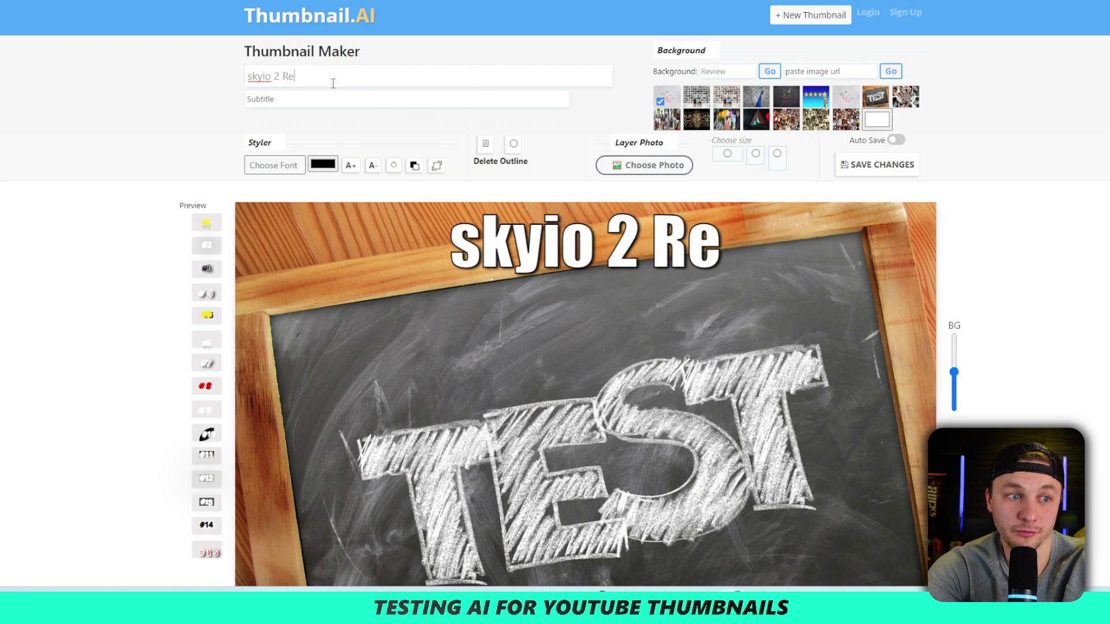
text(drone review)
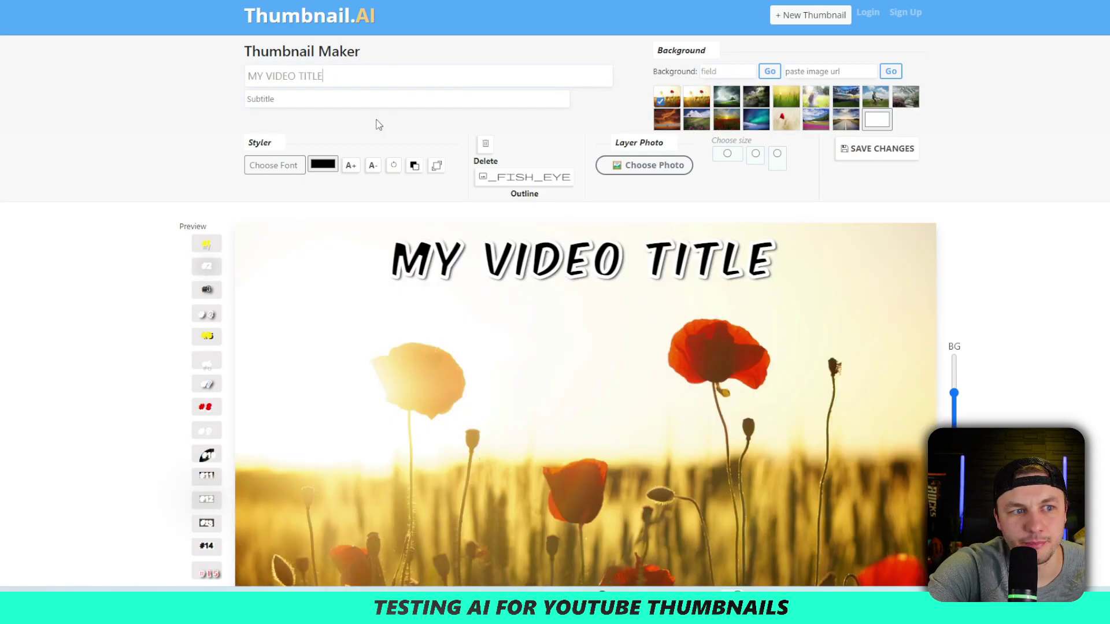
click(297, 17)
- Generate ideas for a pasted Webcam Review title, then for 'Using AI To Make A YouTube Thumbnail'
text(Webcam Review)
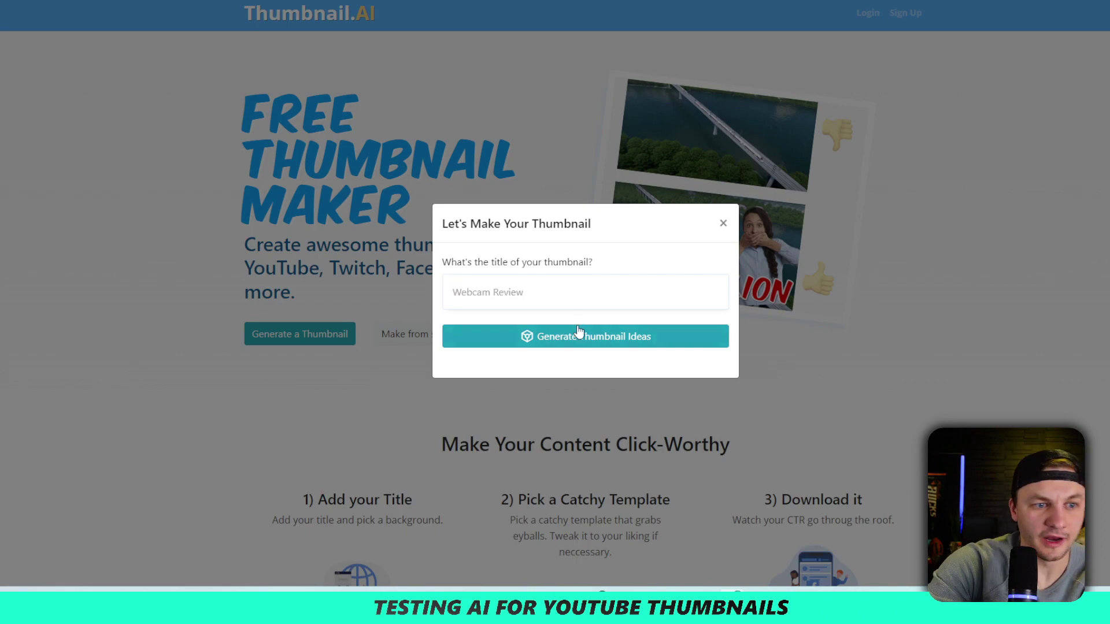
click(566, 339)
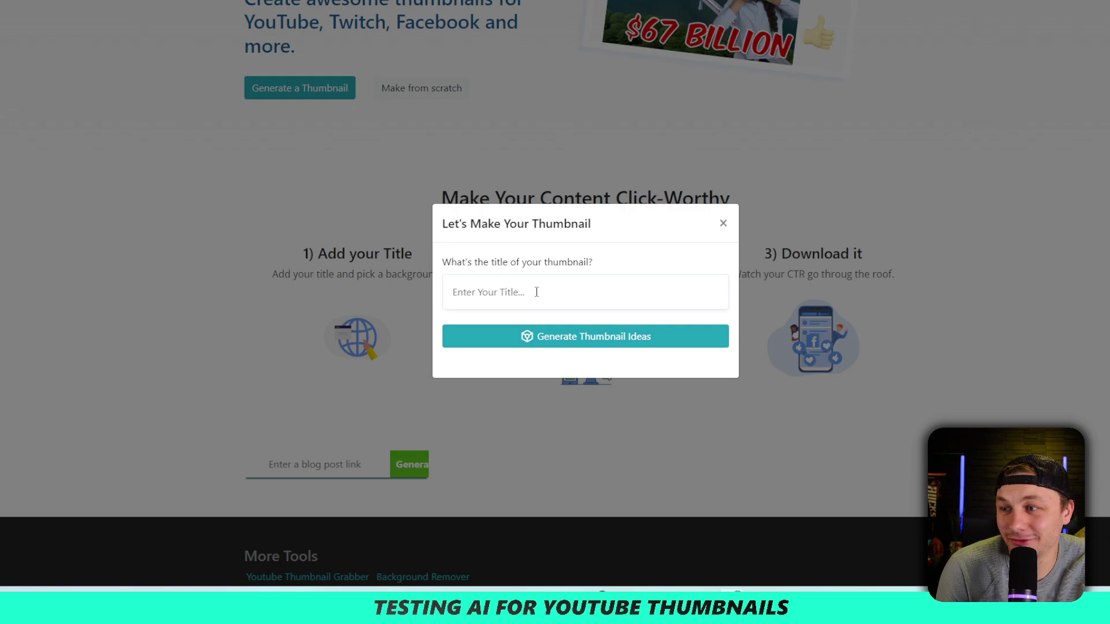
text(Using AI To Make A YouTube Thumbnail)
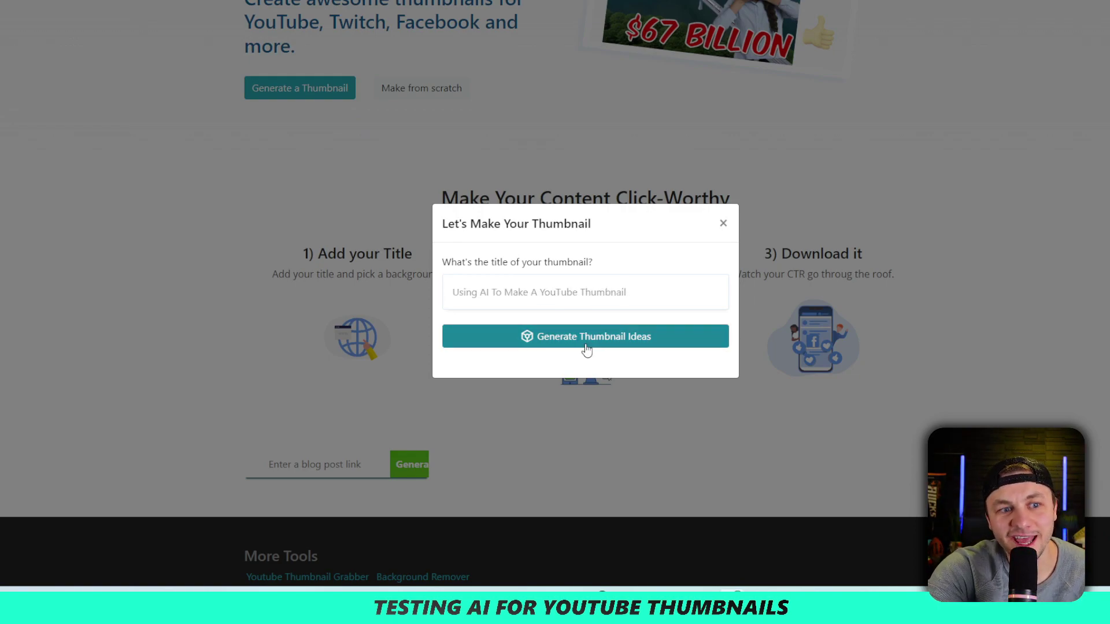
click(578, 346)
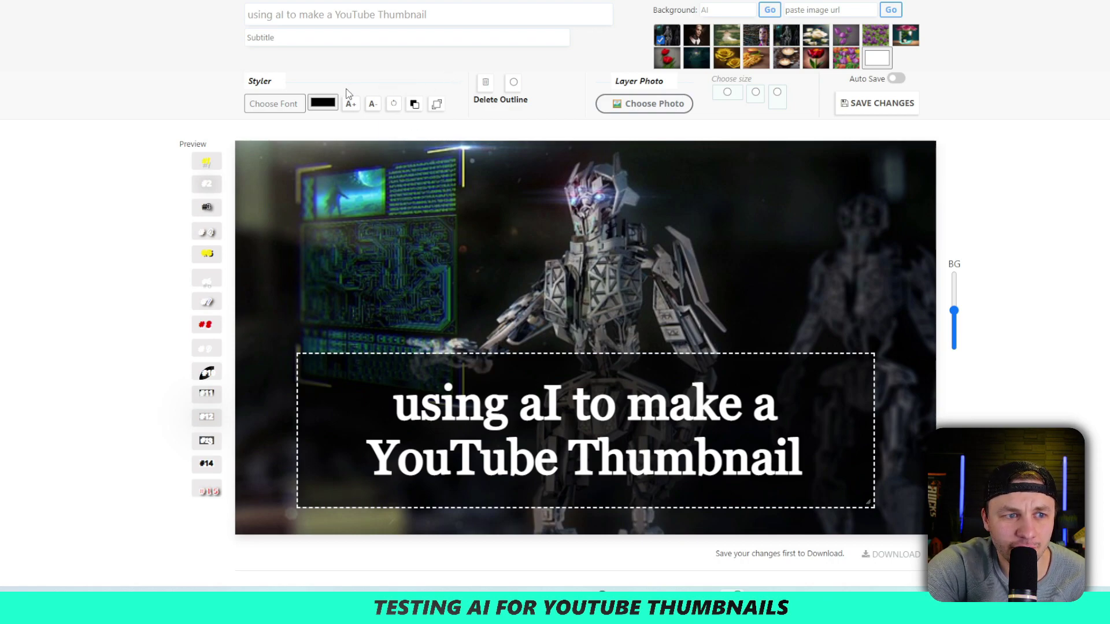
- Try red, a lighter red, and then green as the title text colour
click(322, 104)
click(415, 114)
drag(415, 114, 398, 111)
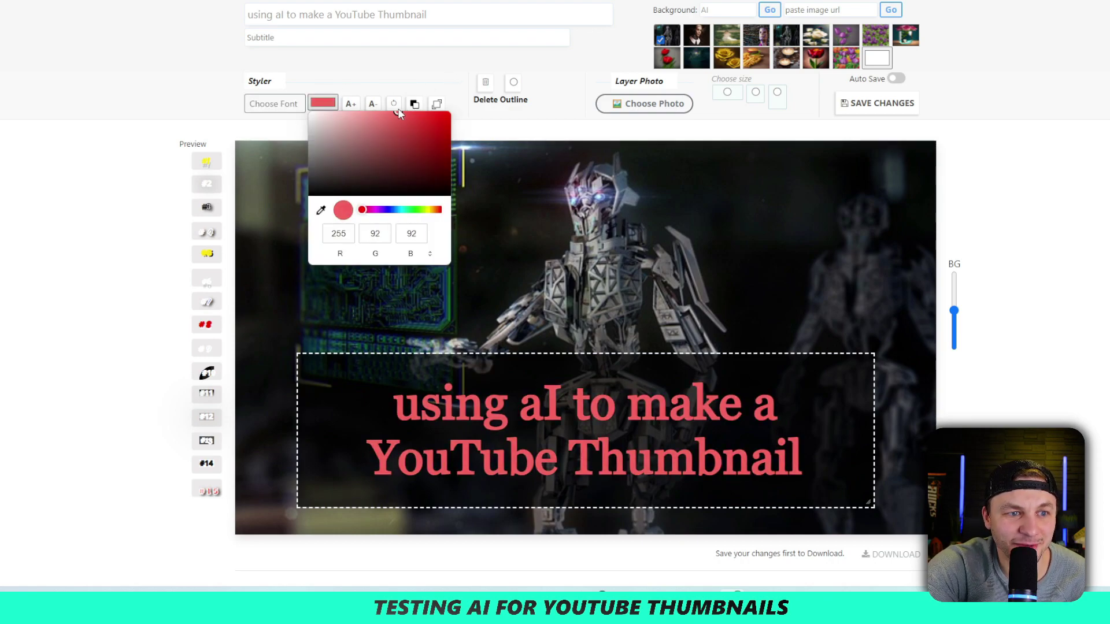
click(413, 213)
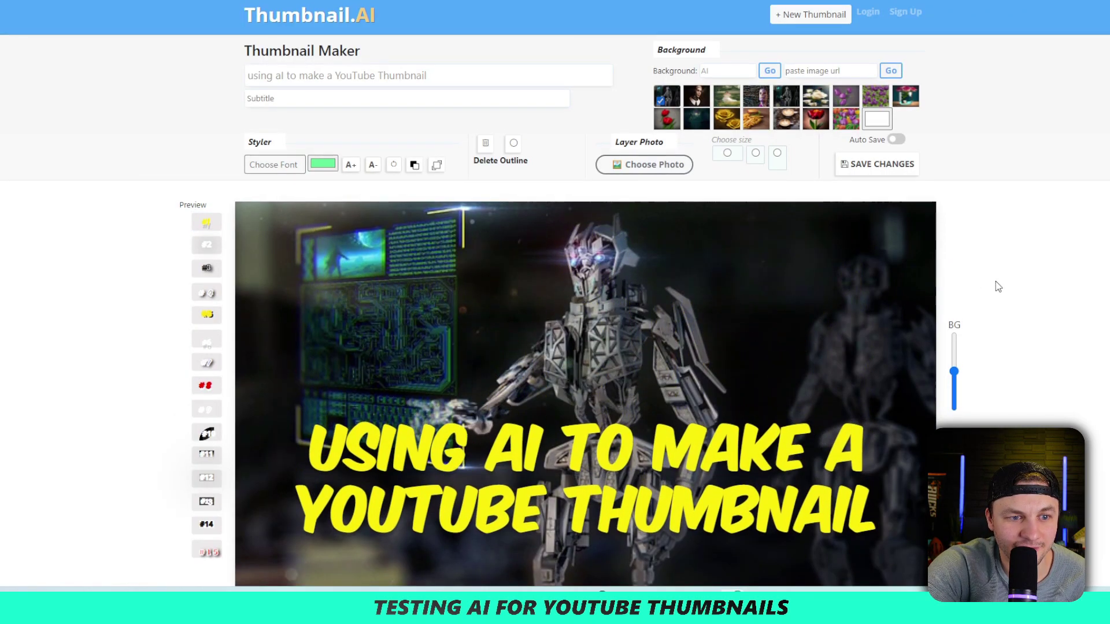
scroll(254, 98, down, 3)
scroll(254, 97, up, 3)
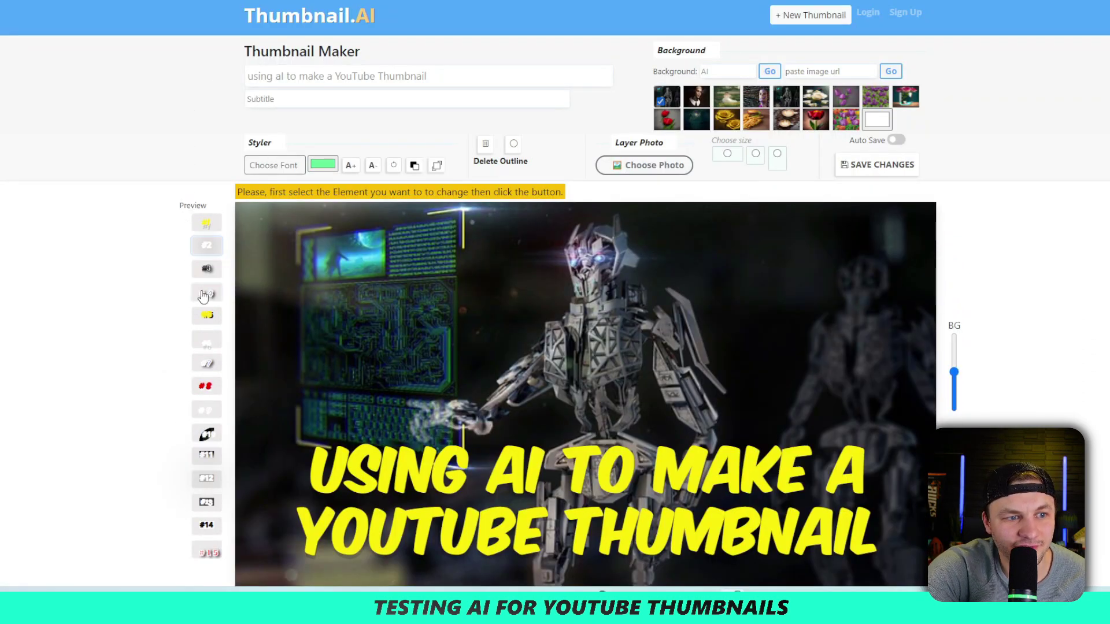
- Try several title style presets, ending on blue outlined italic caps, and move the title lower
click(207, 293)
click(205, 268)
click(208, 315)
click(207, 347)
click(210, 385)
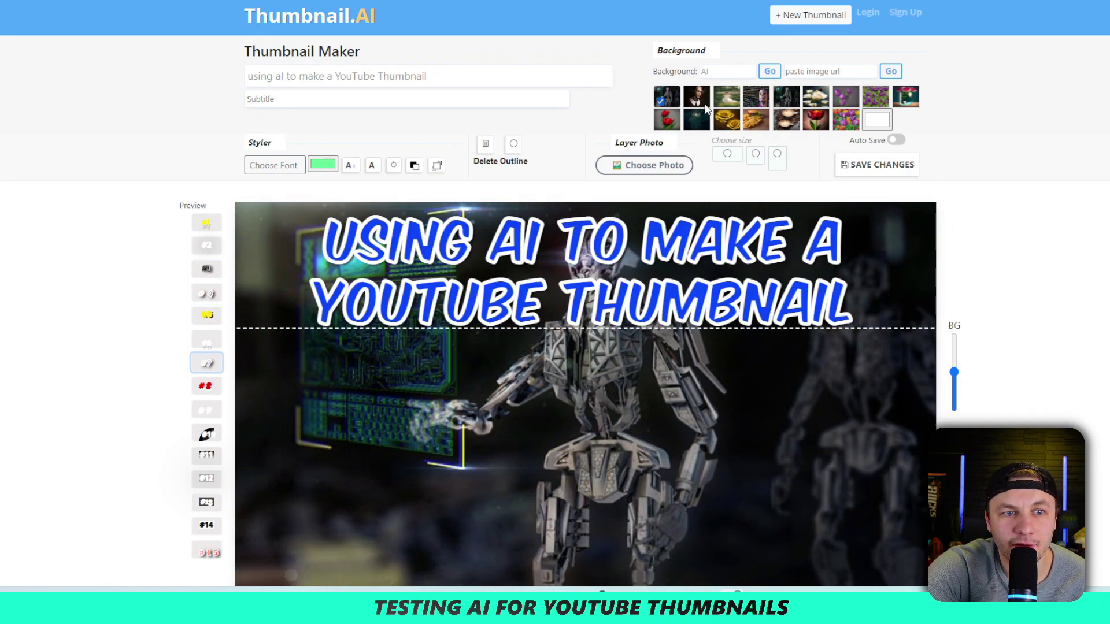
drag(834, 279, 833, 497)
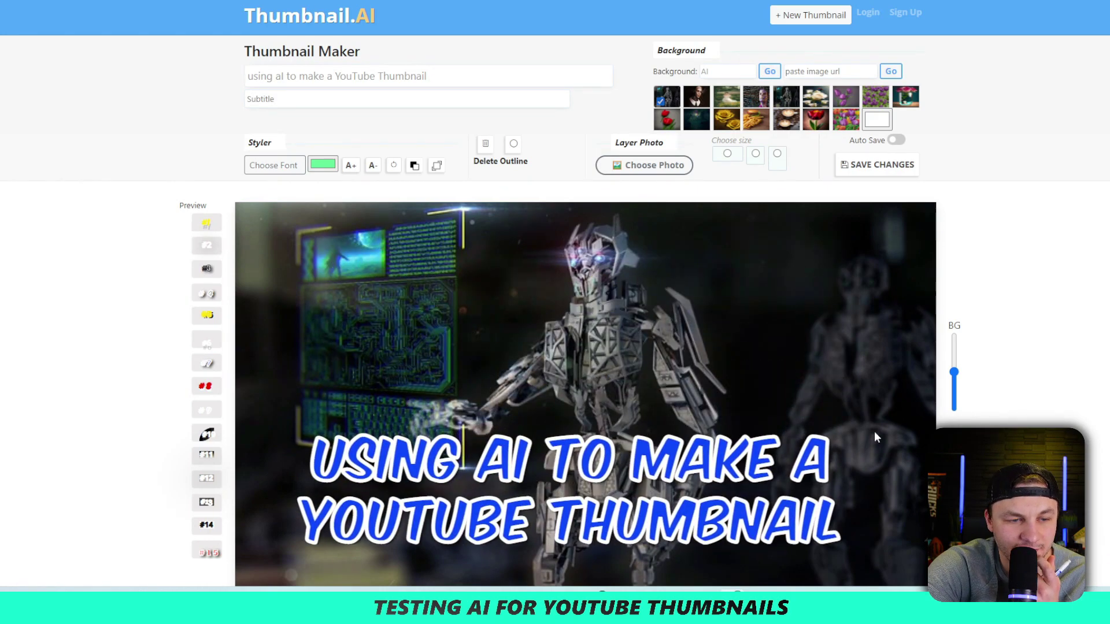
- Cycle through portrait, garden, AI face, roses and tulip backgrounds, settling on the sci-fi lake scene
click(755, 97)
click(726, 96)
click(754, 98)
scroll(754, 100, down, 1)
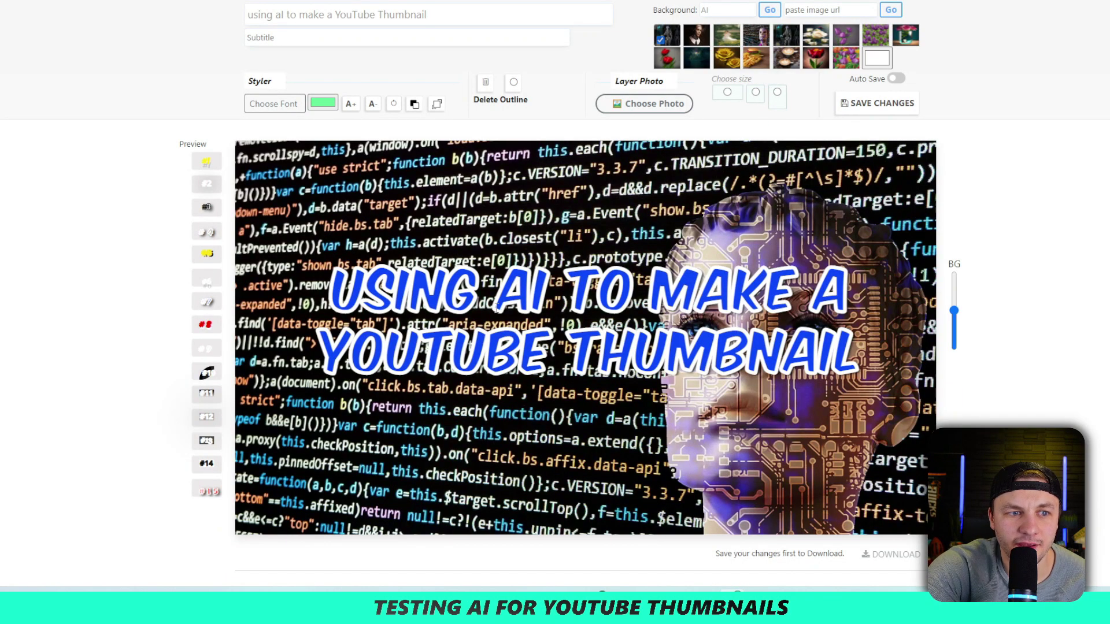
click(215, 167)
scroll(751, 174, up, 1)
click(905, 95)
click(667, 119)
click(699, 120)
- Apply the bold yellow title style and move the title to the bottom of the thumbnail
scroll(710, 128, down, 1)
drag(690, 227, 678, 453)
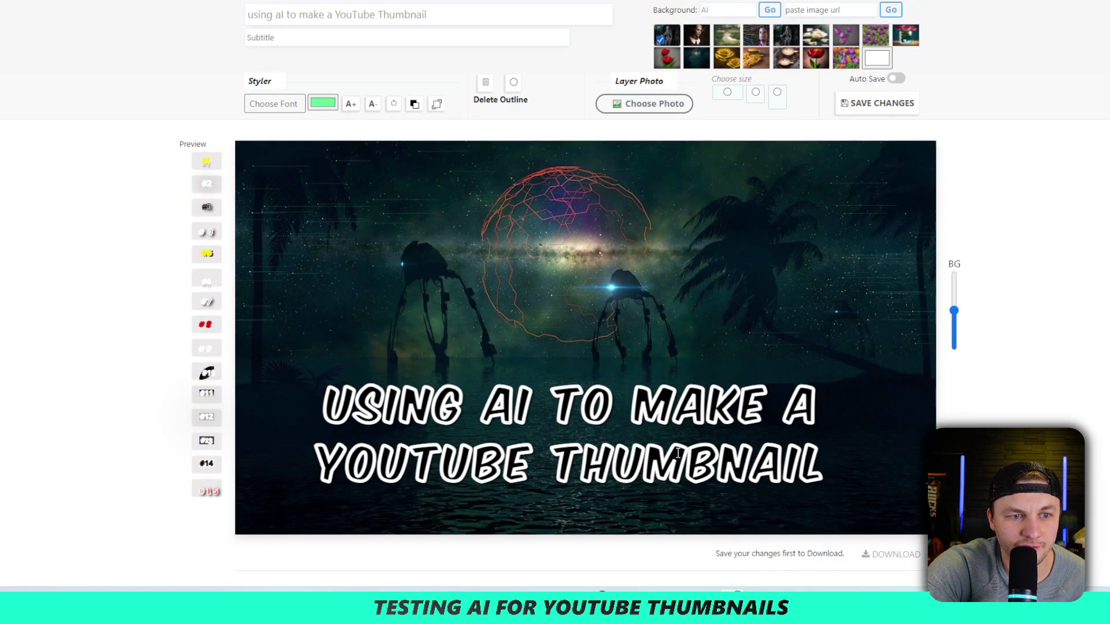
click(196, 167)
scroll(195, 173, up, 1)
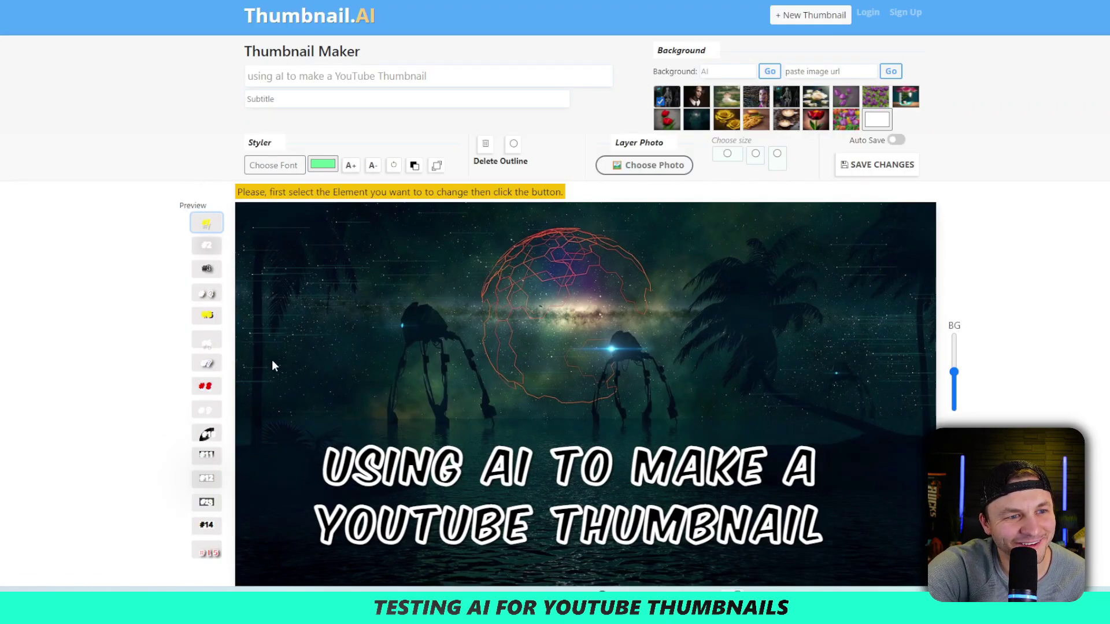
click(206, 224)
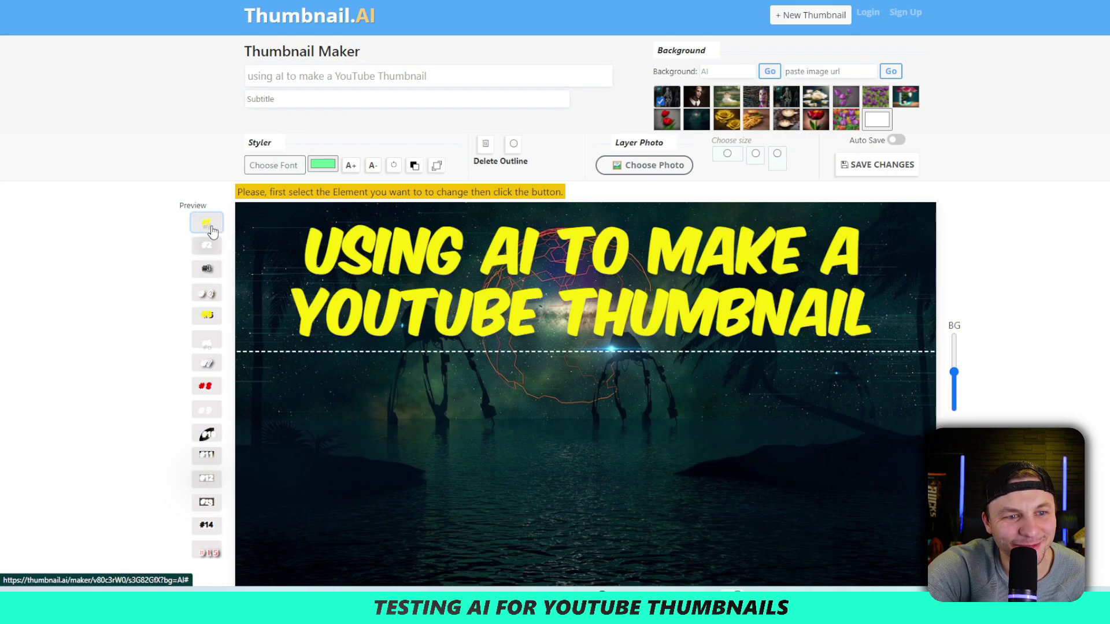
scroll(904, 191, down, 1)
drag(902, 190, 885, 400)
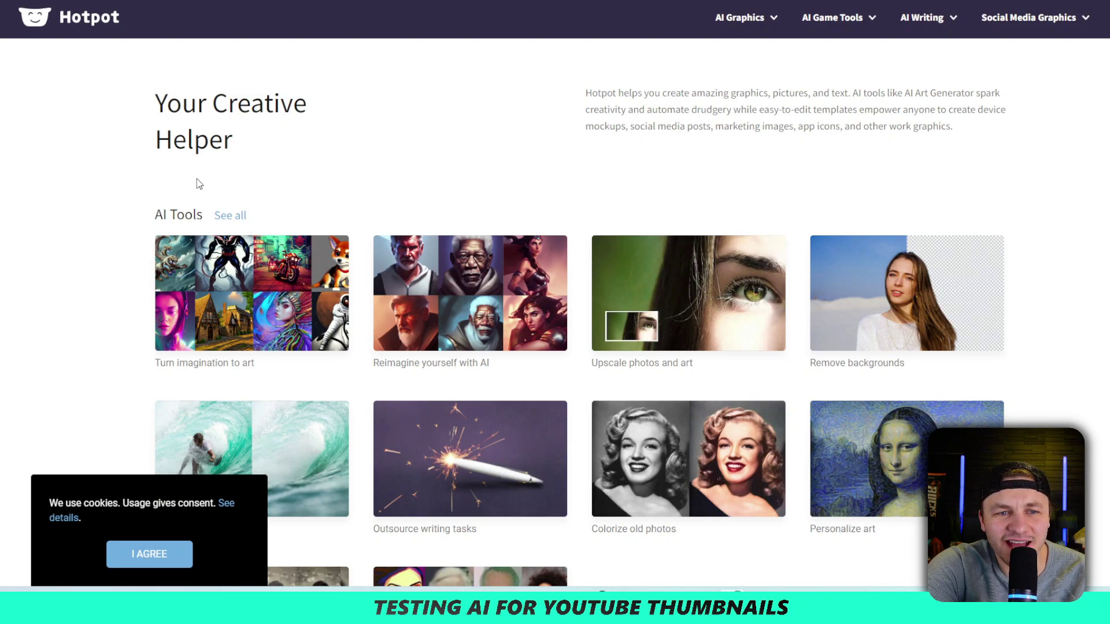
- Browse Hotpot's tools, open the AI Headshot Generator, then the AI Graphics and AI Writing menus
scroll(206, 182, down, 3)
scroll(212, 187, down, 3)
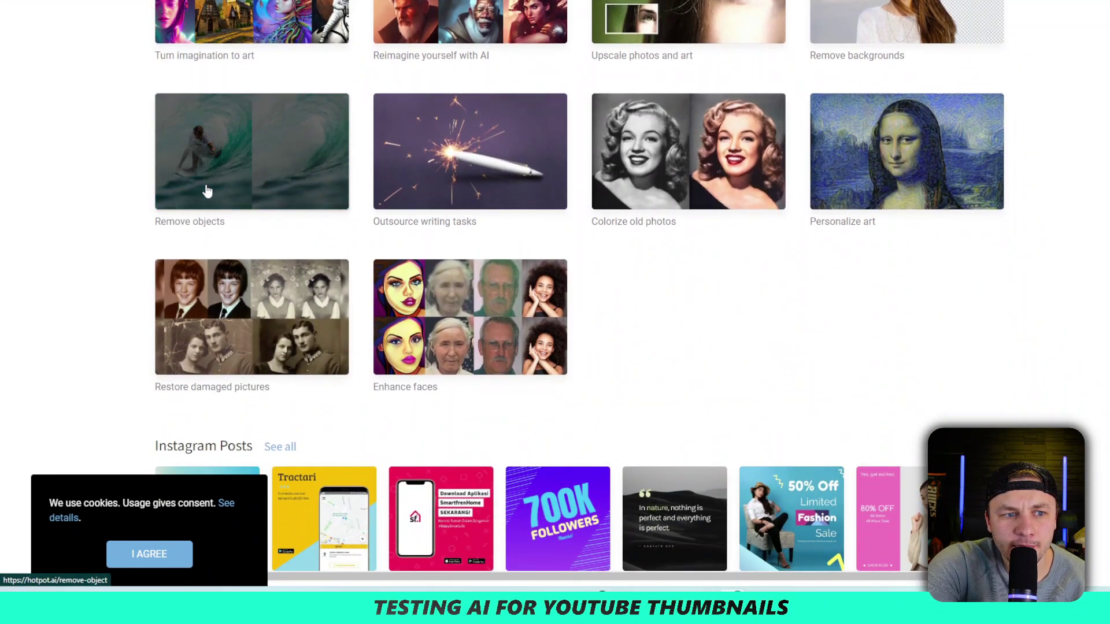
scroll(500, 218, down, 10)
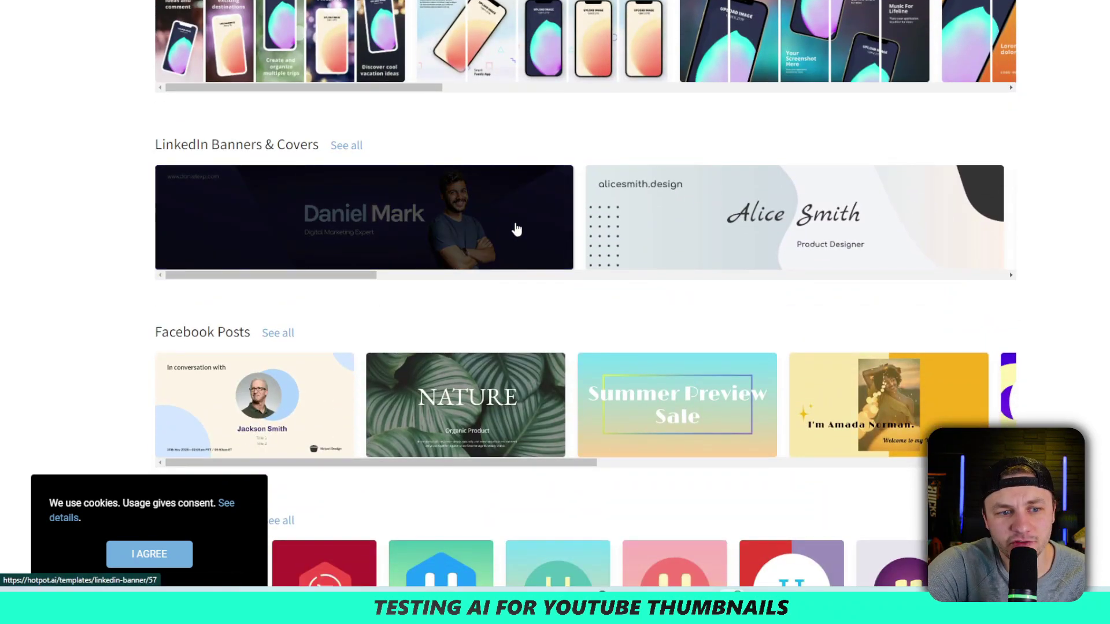
scroll(625, 248, down, 8)
scroll(632, 272, up, 7)
scroll(633, 272, up, 15)
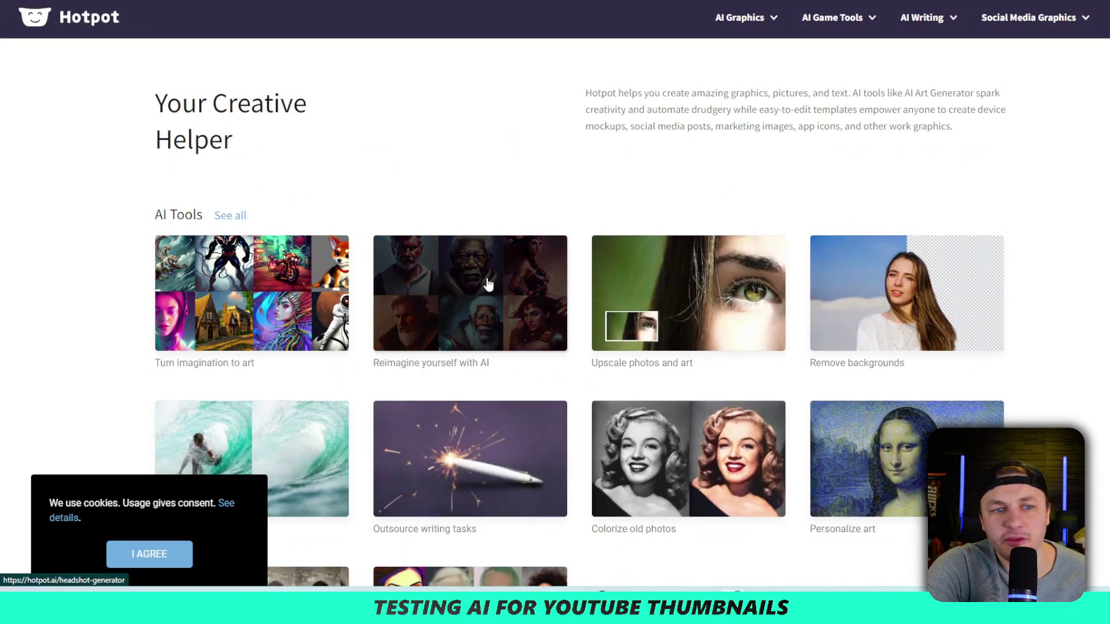
click(469, 263)
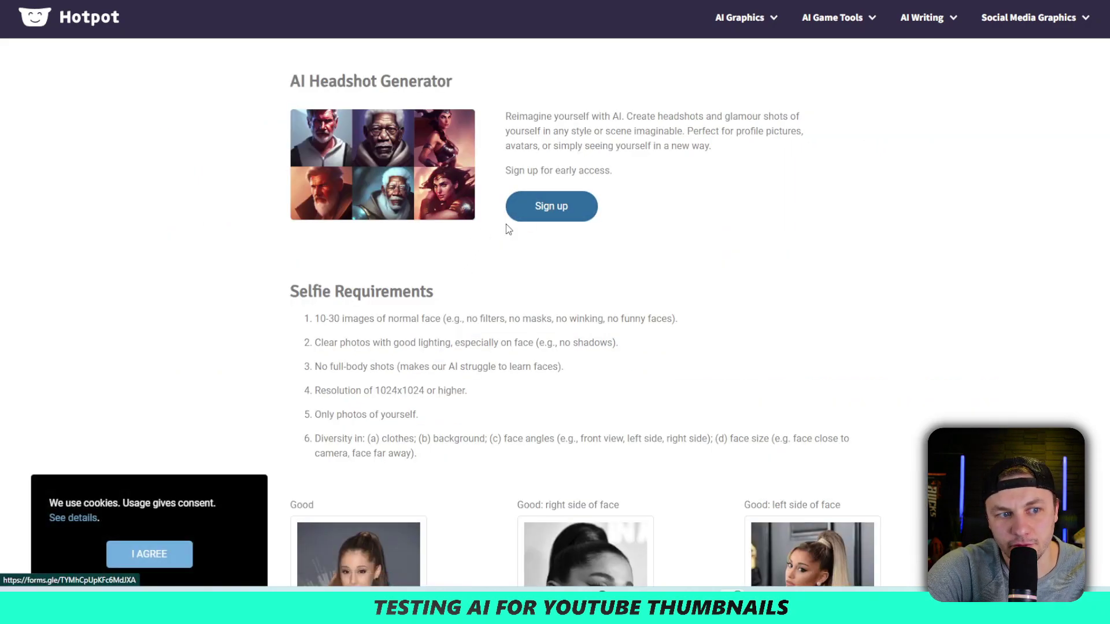
click(743, 28)
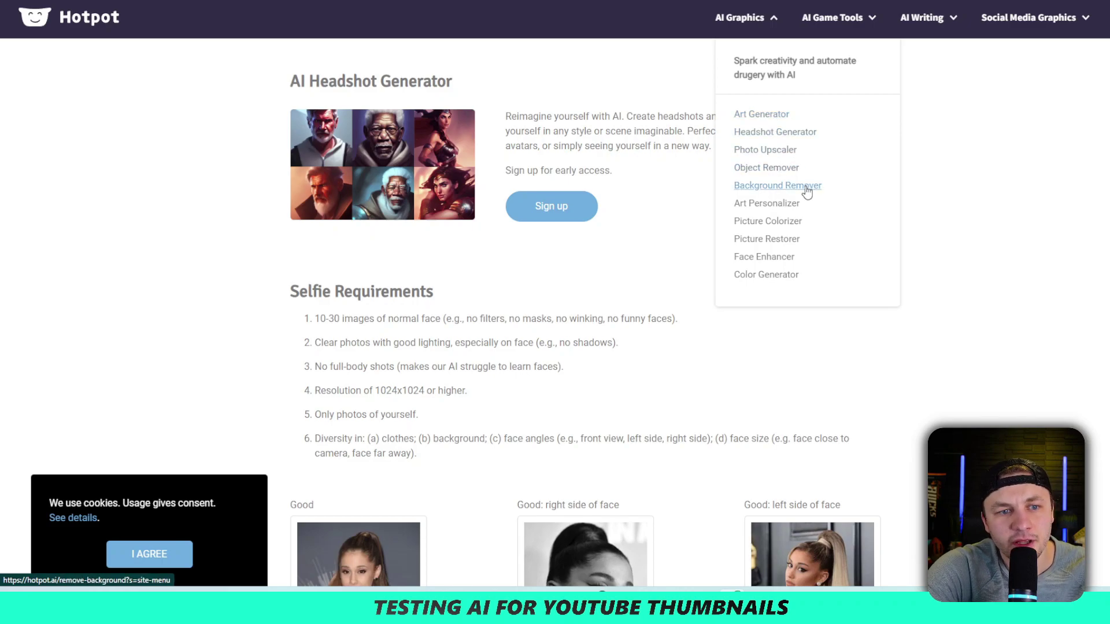
click(932, 22)
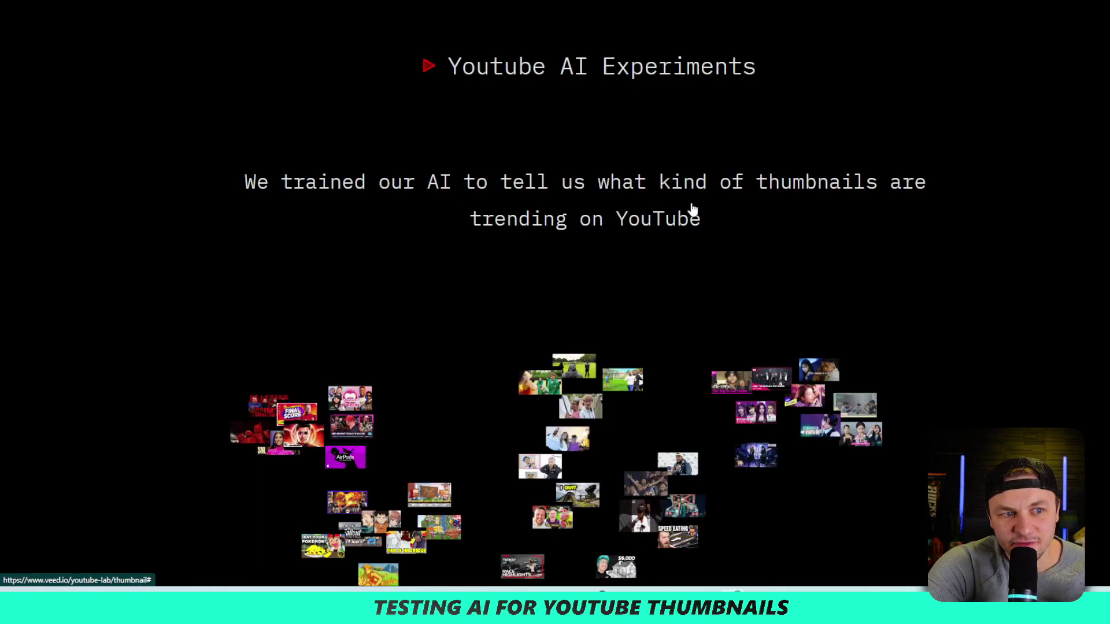
- Scroll through the trending-thumbnail cluster map down to the 'Generate viral YouTube ideas!' card
scroll(693, 211, down, 5)
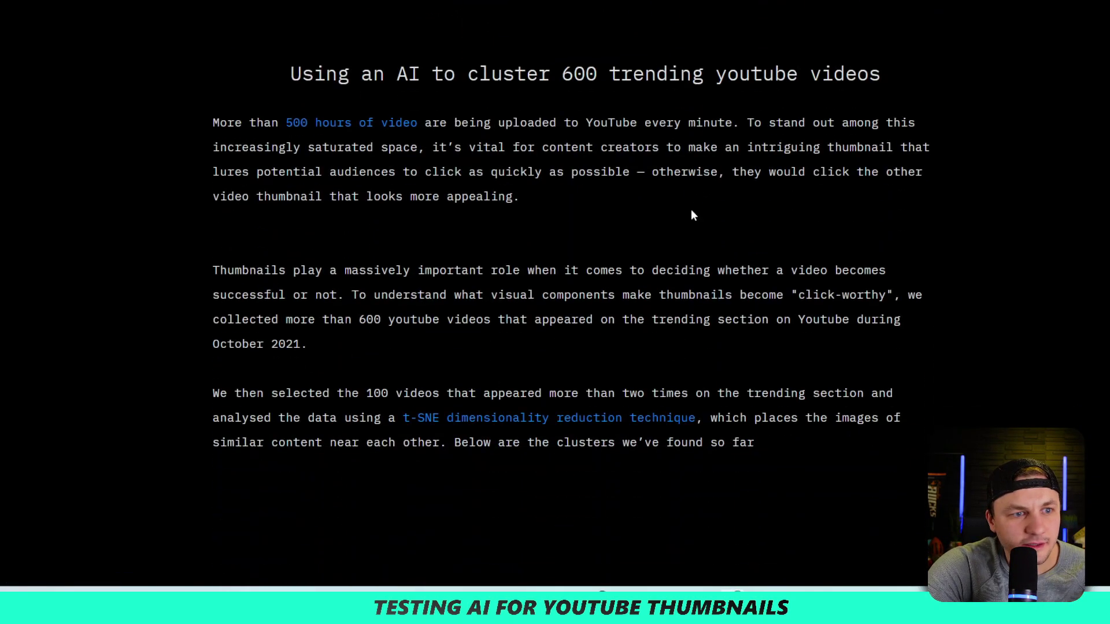
scroll(647, 226, down, 15)
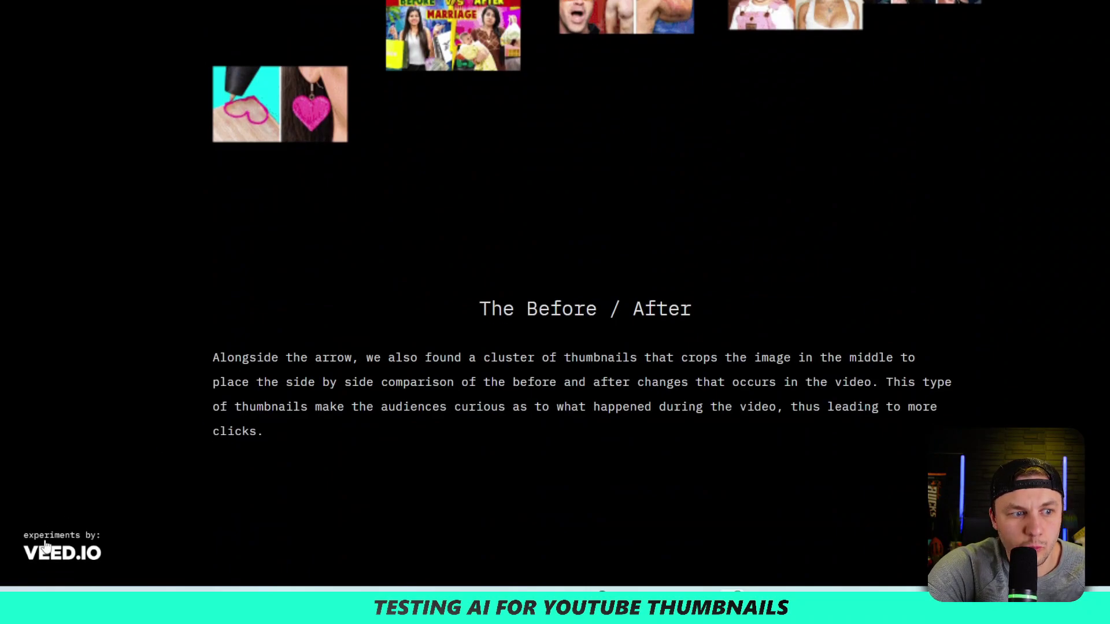
scroll(683, 251, down, 10)
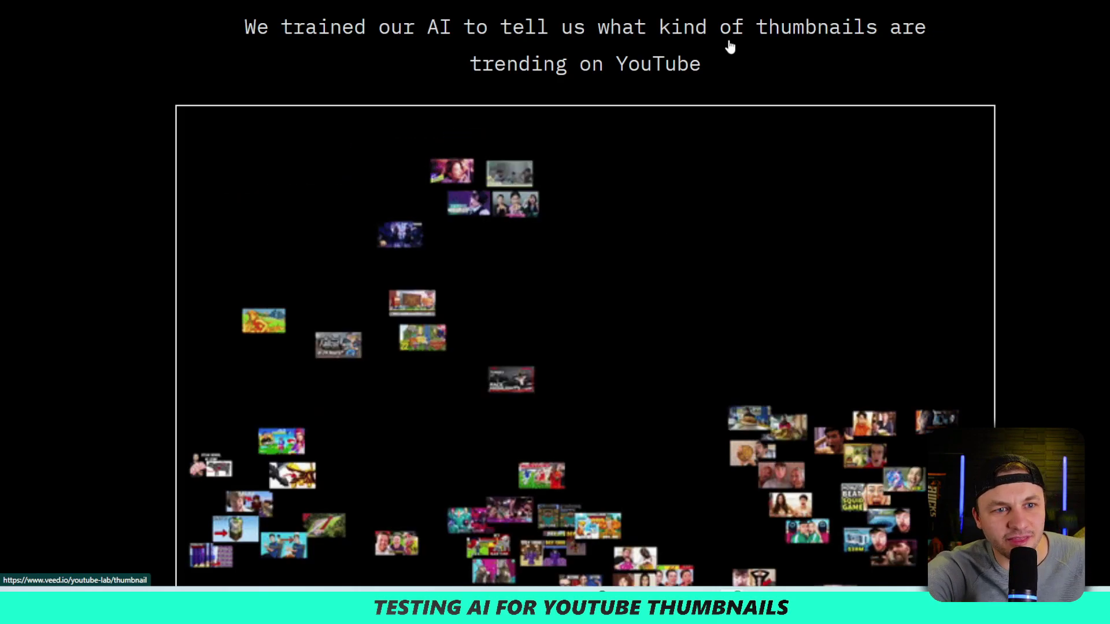
scroll(845, 242, down, 10)
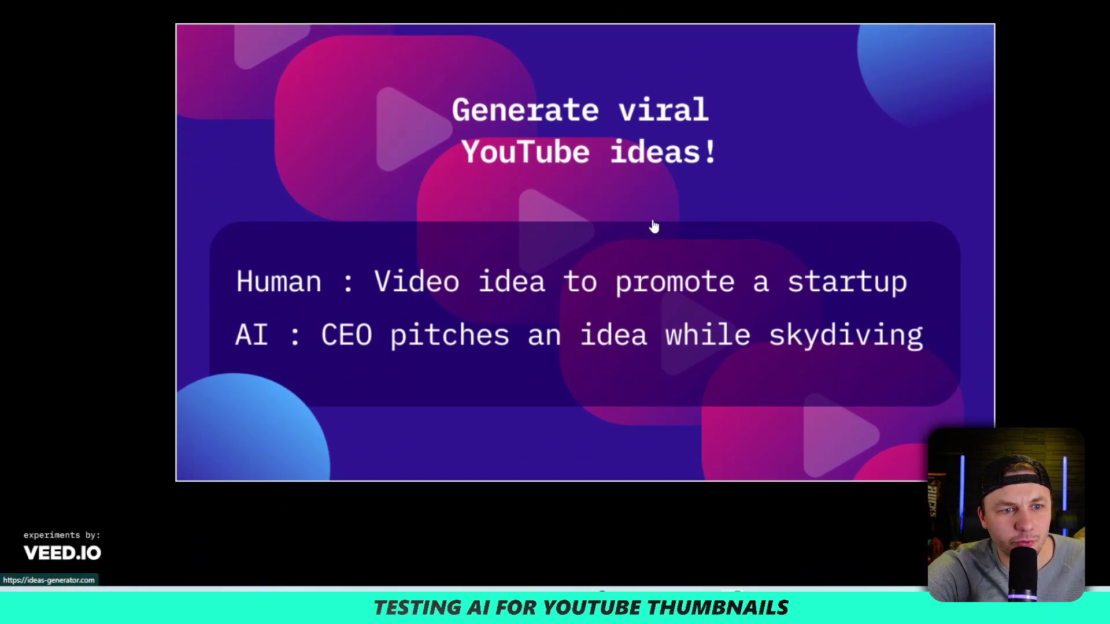
- Enter 'SKYDIO 2 DRONE REVIEW' as the topic in the YouTube idea generator
click(654, 226)
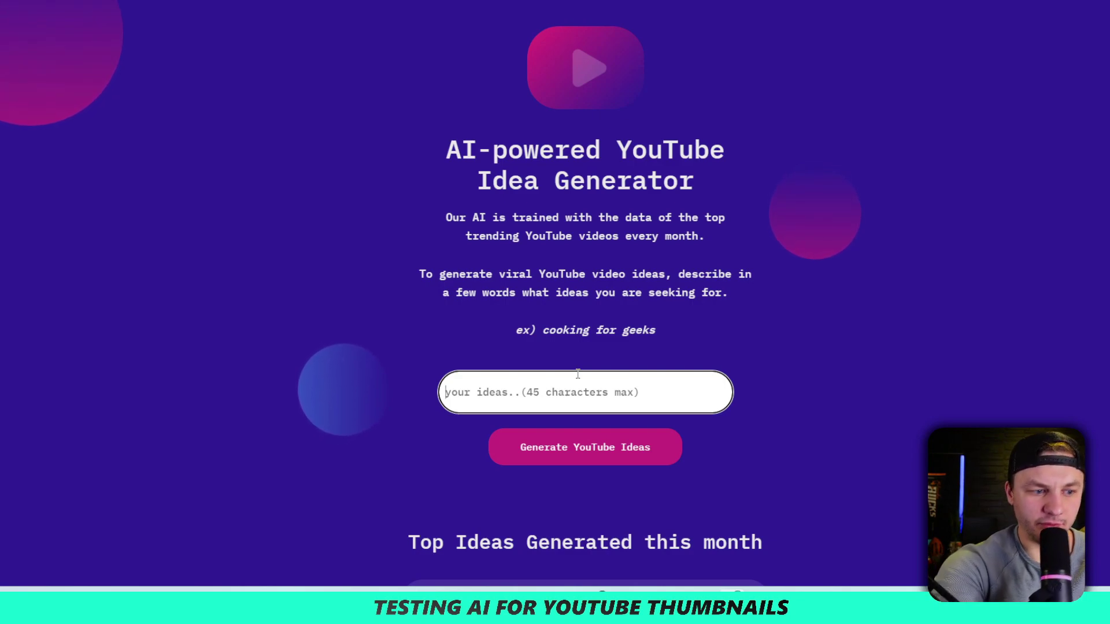
text(SKYDIO 2 DRONE REVIEW)
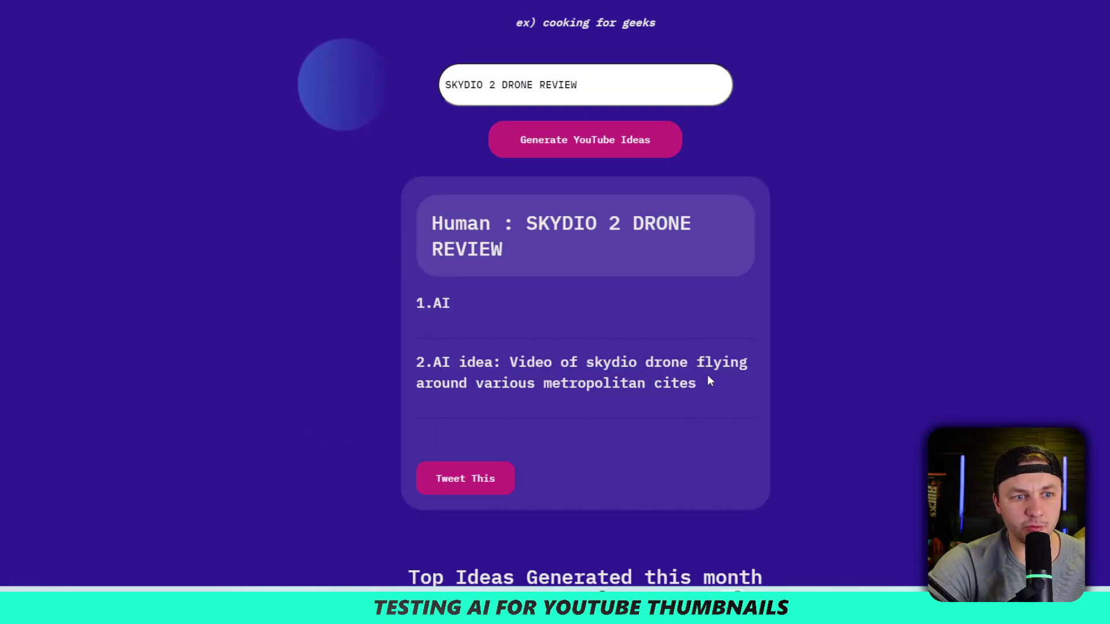
scroll(707, 374, down, 1)
scroll(694, 378, down, 3)
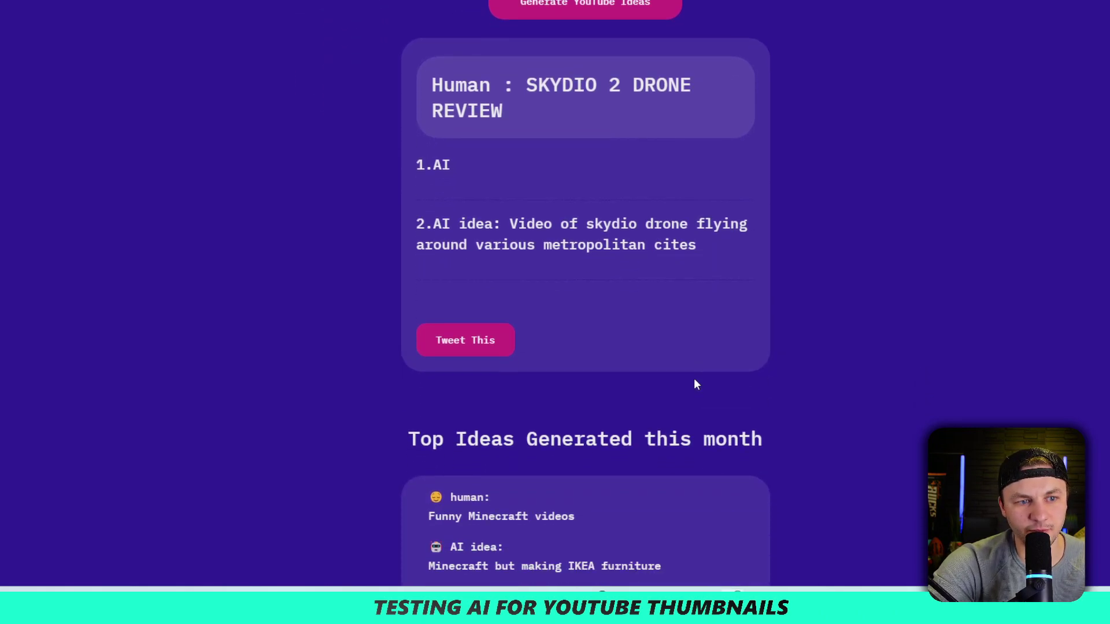
scroll(694, 378, up, 6)
- Replace the topic with 'AI GENERATED YOUTUBE THUMBNAIL' and generate YouTube ideas
click(614, 195)
key(ctrl+a)
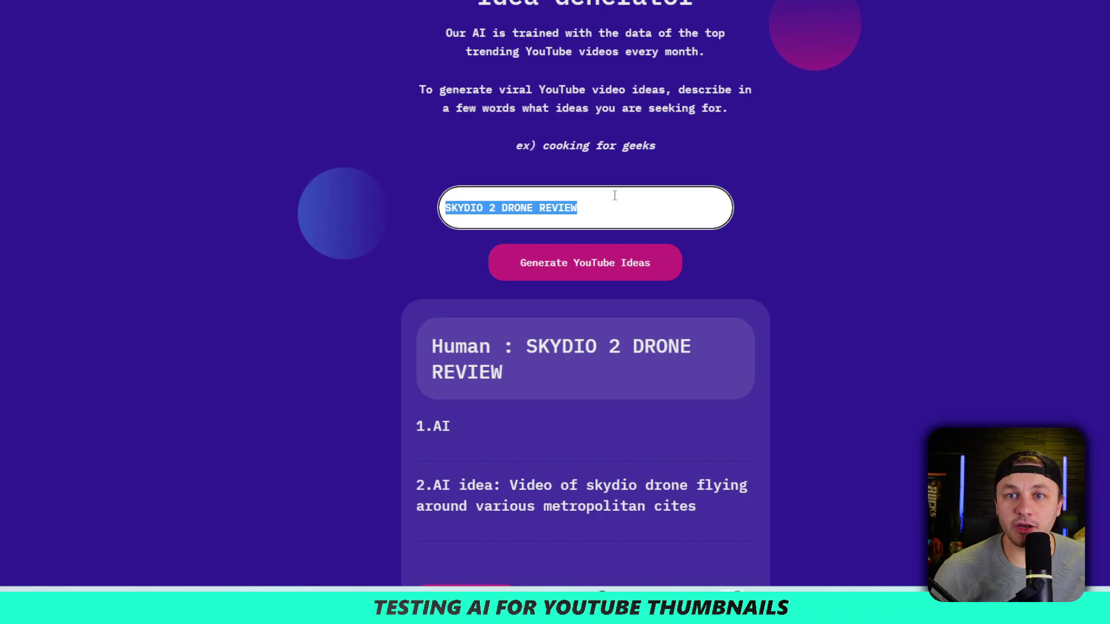
text(AI GENERATED YOUTUBE THUMBNAIL)
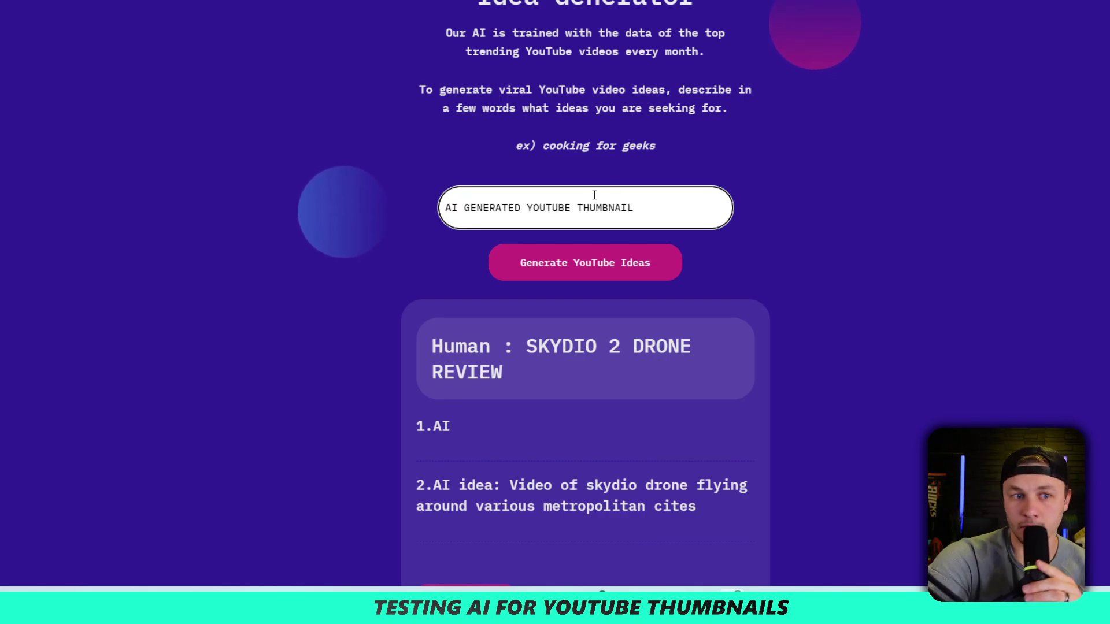
click(617, 258)
scroll(449, 394, down, 4)
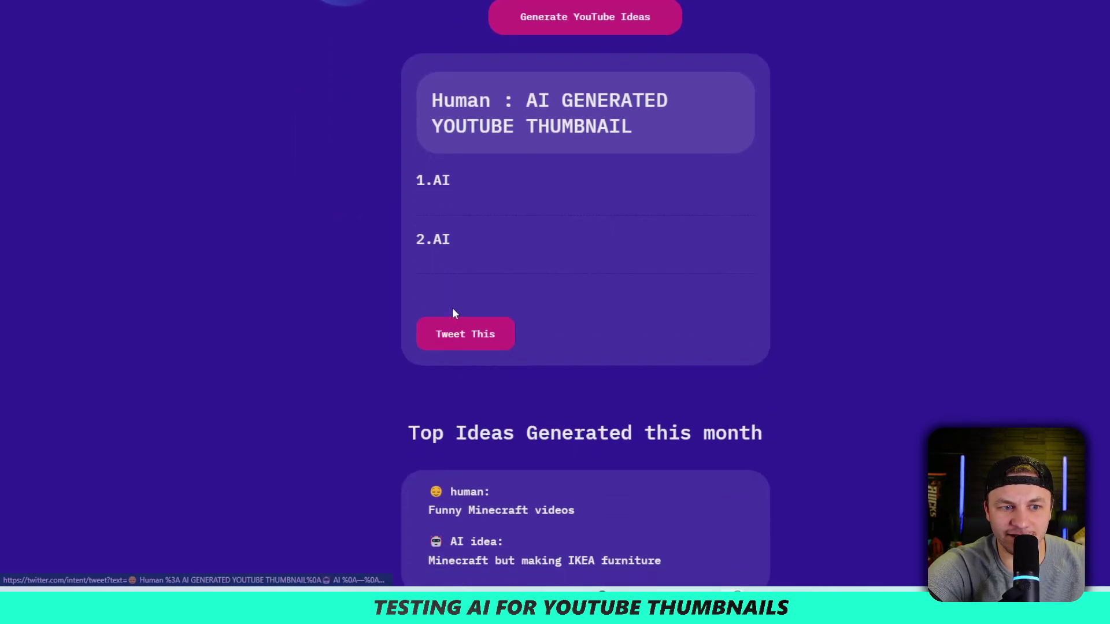
scroll(590, 214, down, 15)
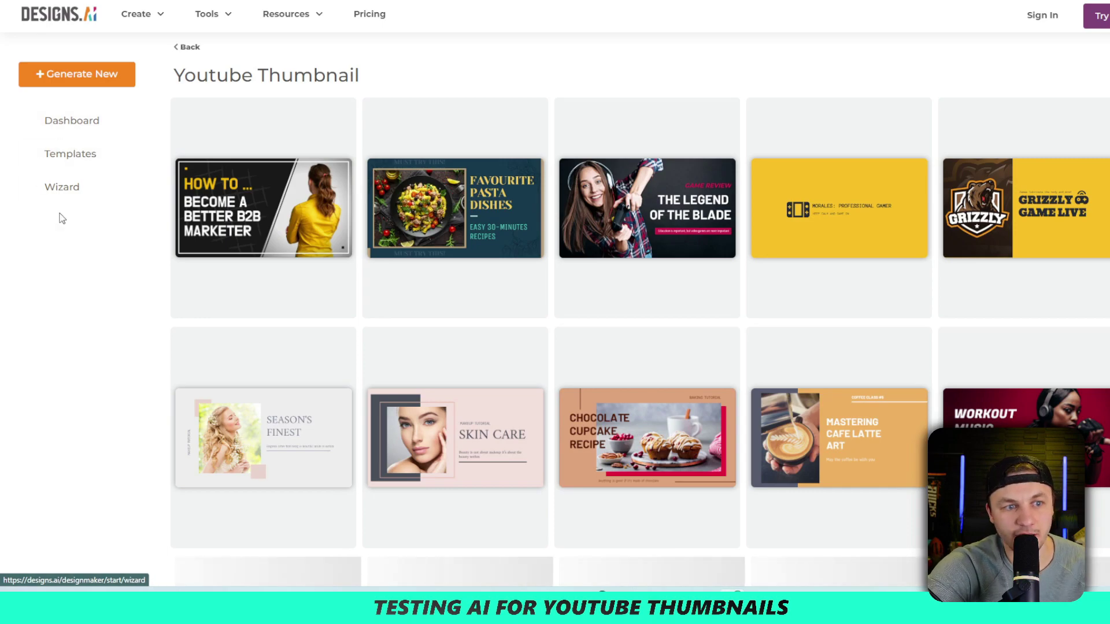
- Start a new Youtube Thumbnail design and scroll through the thumbnail templates
click(79, 85)
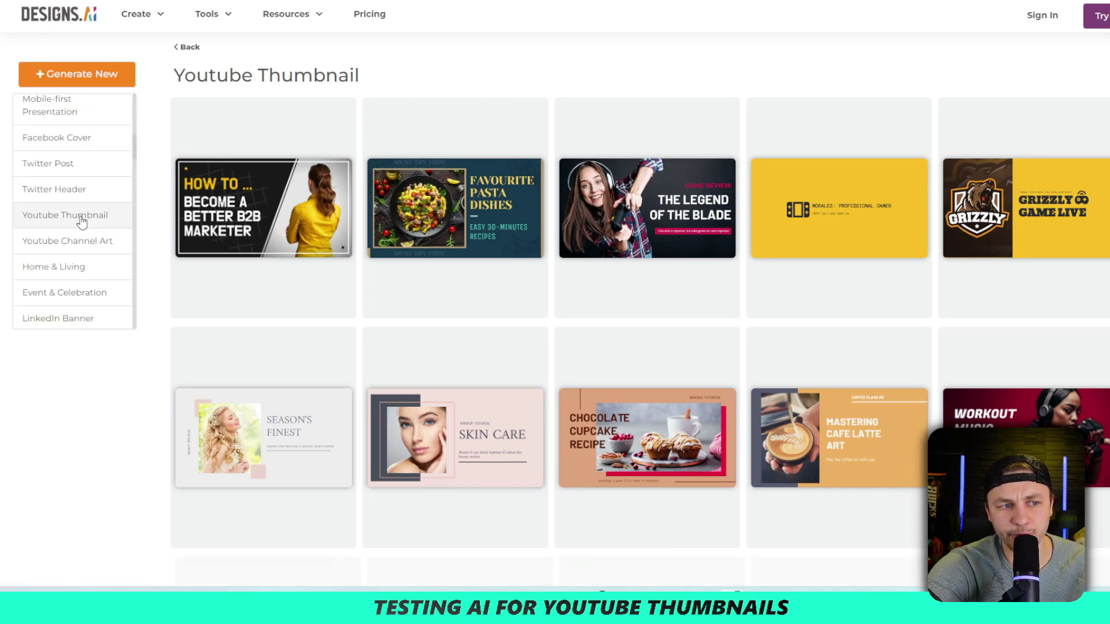
click(81, 218)
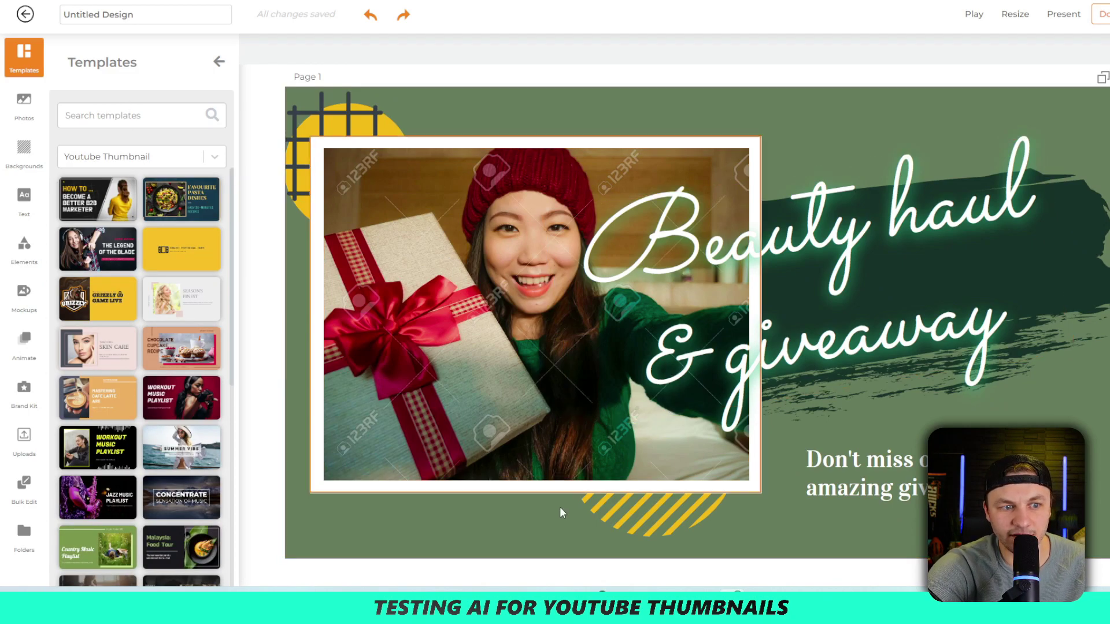
scroll(142, 251, down, 5)
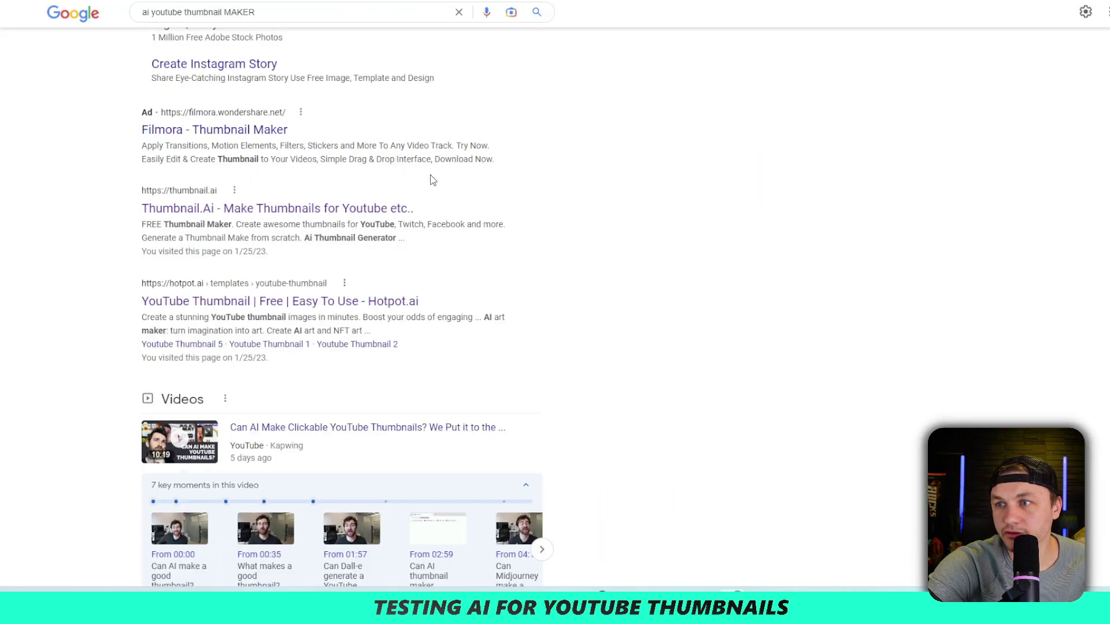
scroll(420, 181, up, 1)
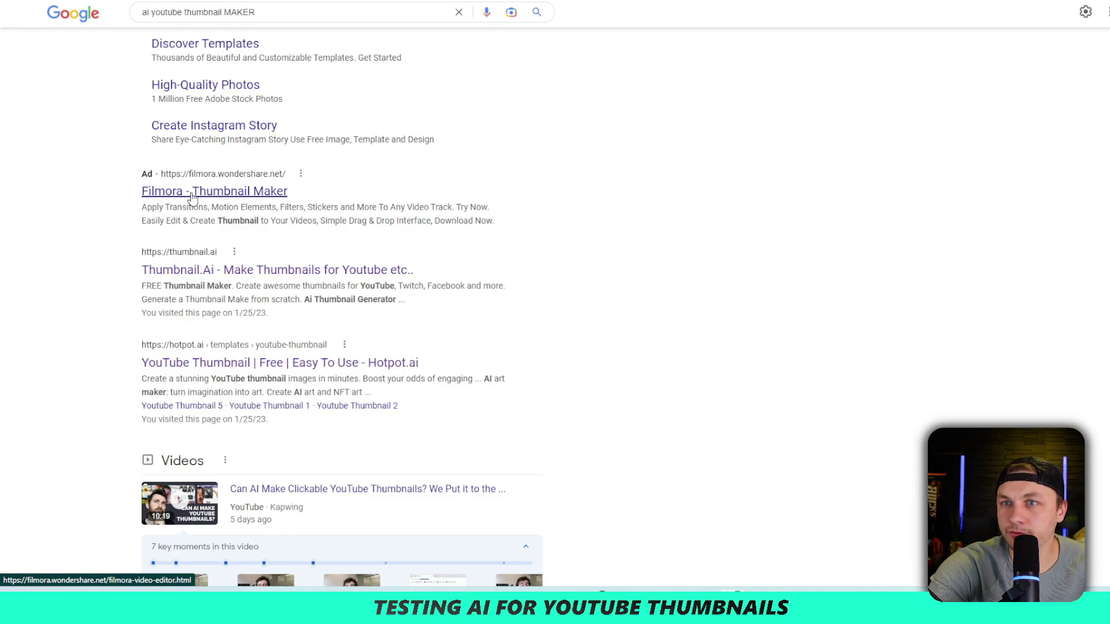
- Scroll the 'ai youtube thumbnail maker' results, opening and then dismissing the DesignMaker link menu
scroll(192, 197, down, 2)
scroll(241, 121, up, 1)
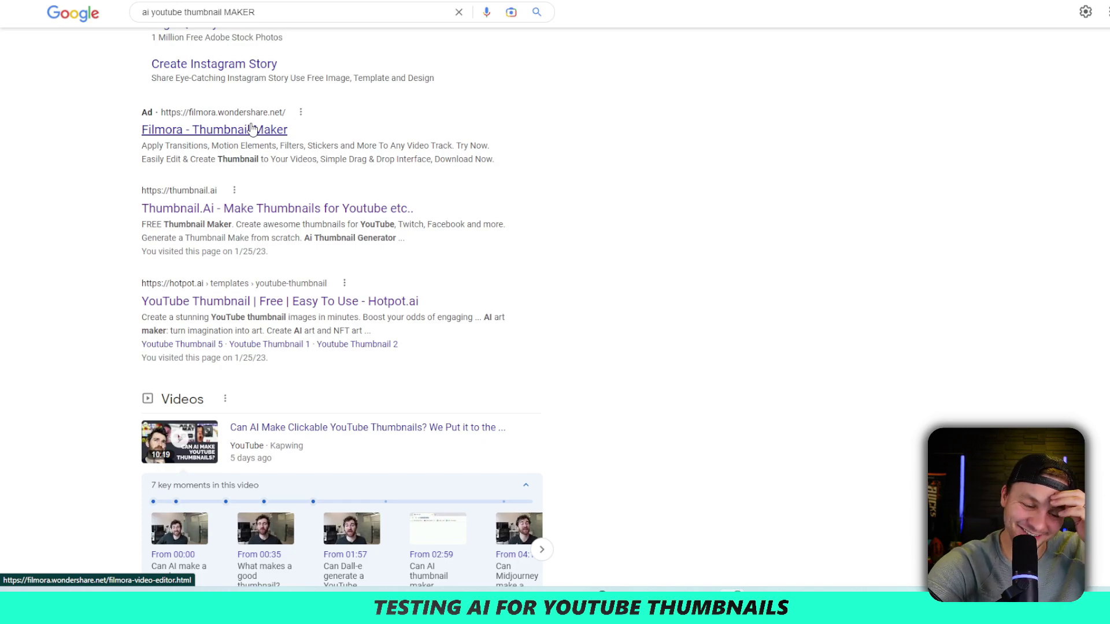
scroll(253, 128, down, 1)
scroll(322, 190, down, 2)
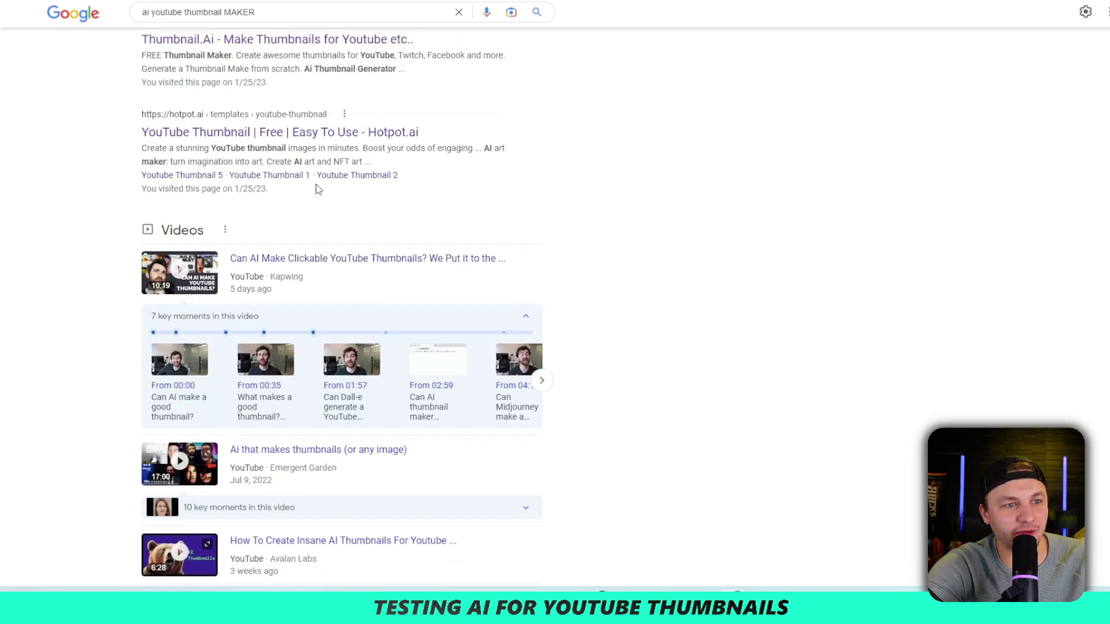
scroll(233, 102, up, 1)
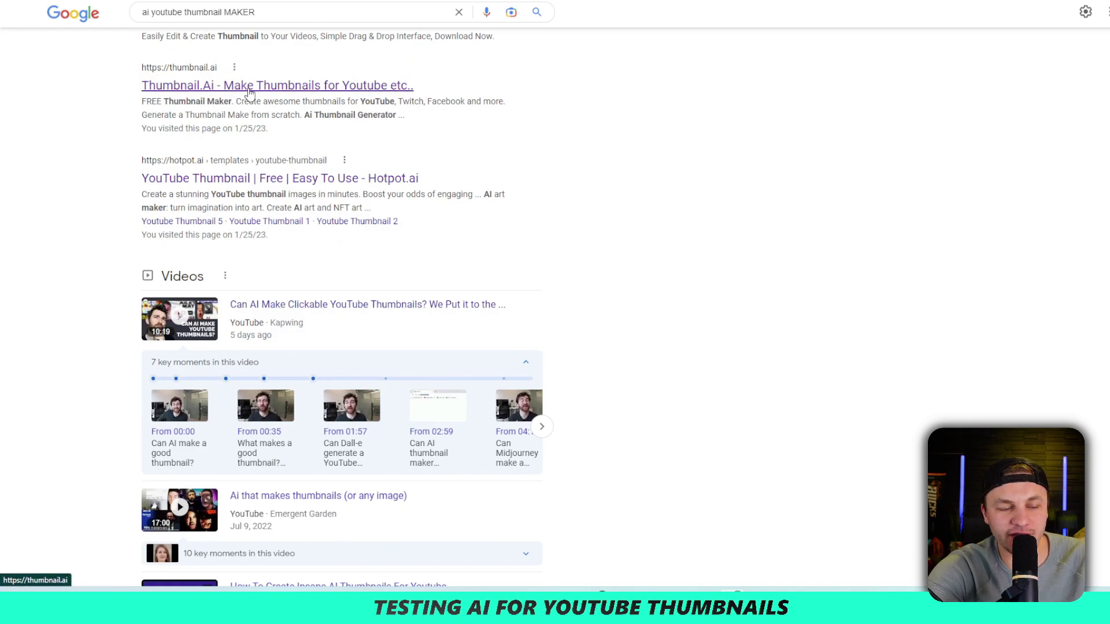
scroll(301, 162, down, 10)
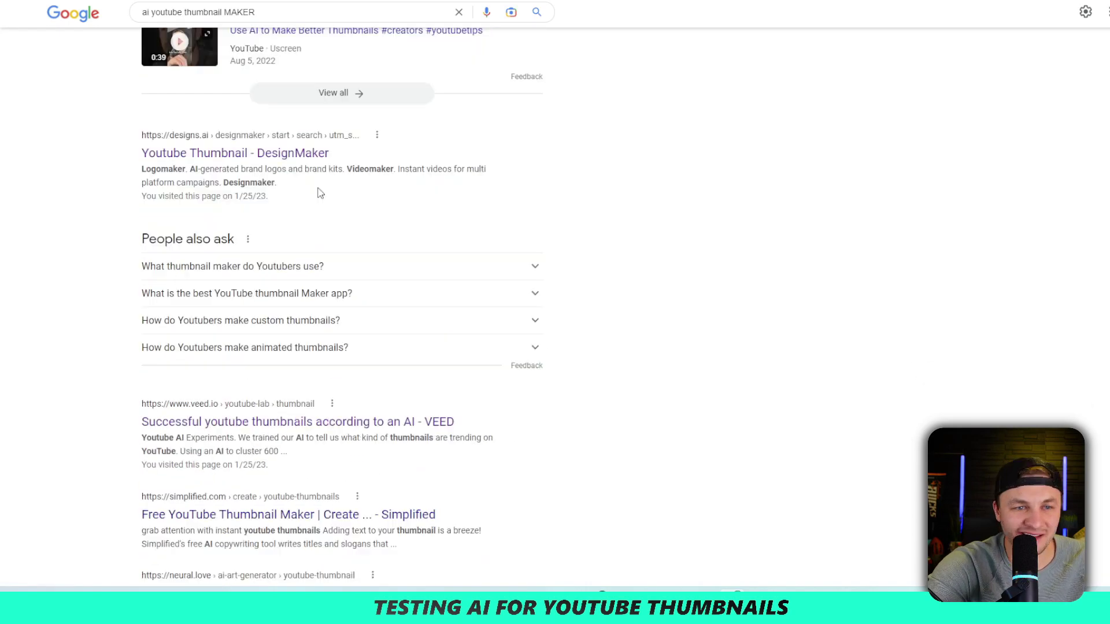
right_click(254, 152)
click(292, 163)
- Open the Simplified free YouTube thumbnail maker result in a new tab
scroll(302, 264, down, 4)
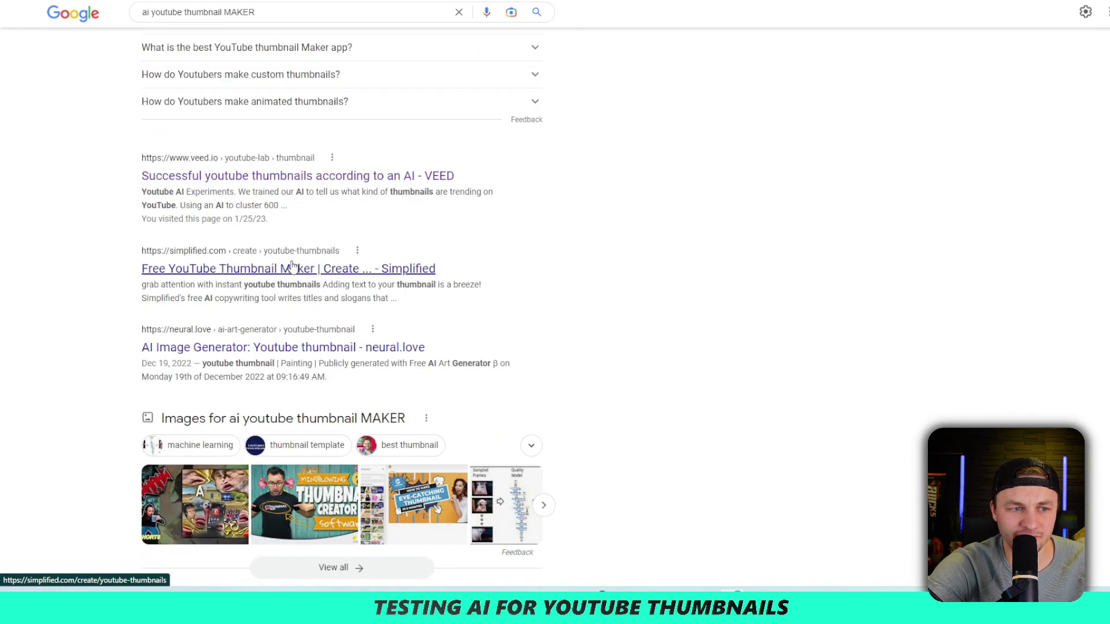
right_click(292, 266)
click(350, 272)
scroll(311, 249, down, 8)
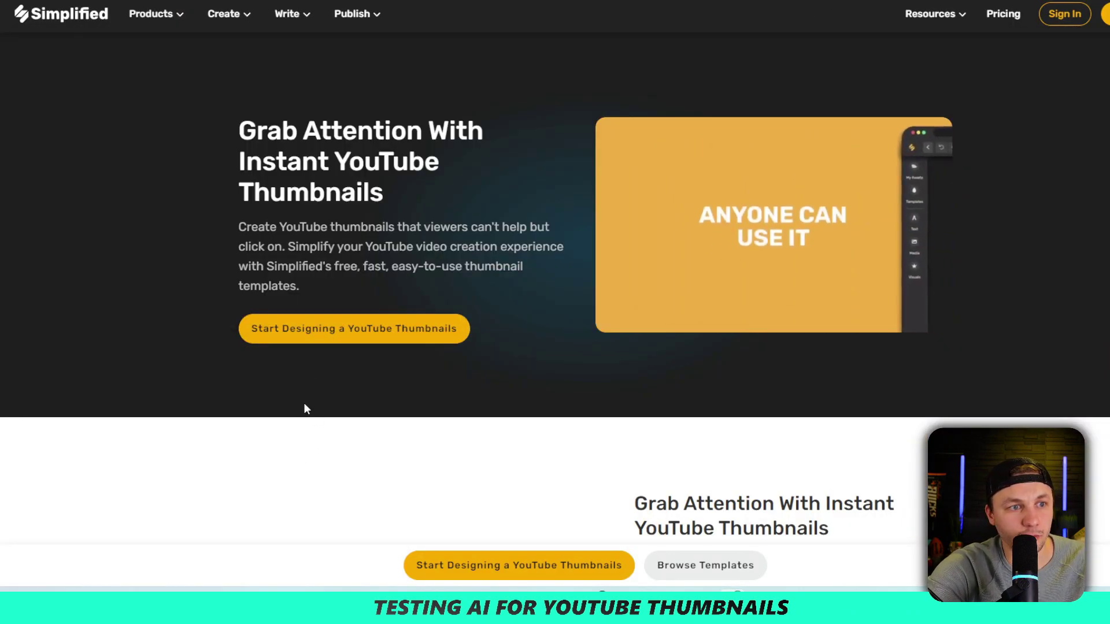
- In Simplified's AI Writer, search templates for 'YOUTUB' and open YouTube Video Titles, focusing the topic field
click(321, 331)
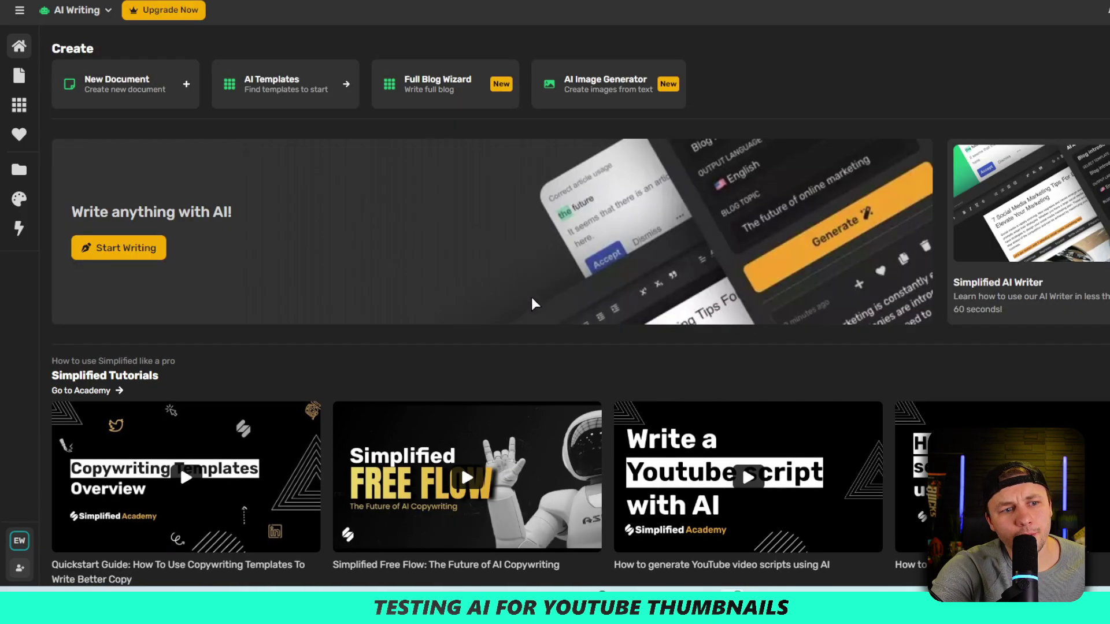
click(143, 250)
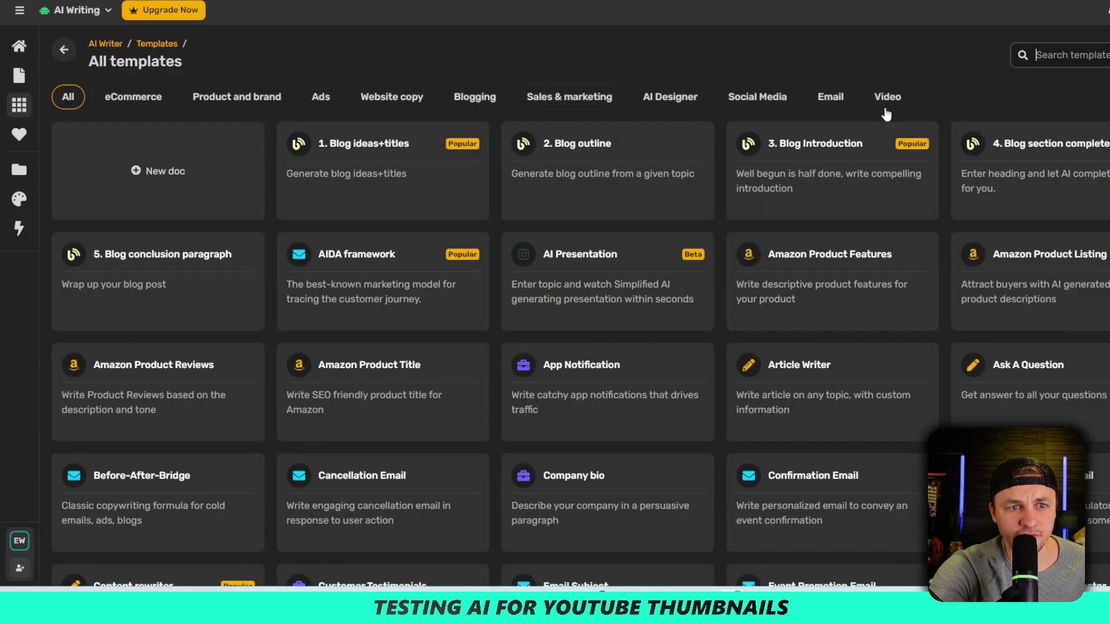
click(1098, 65)
text(YOUTUB)
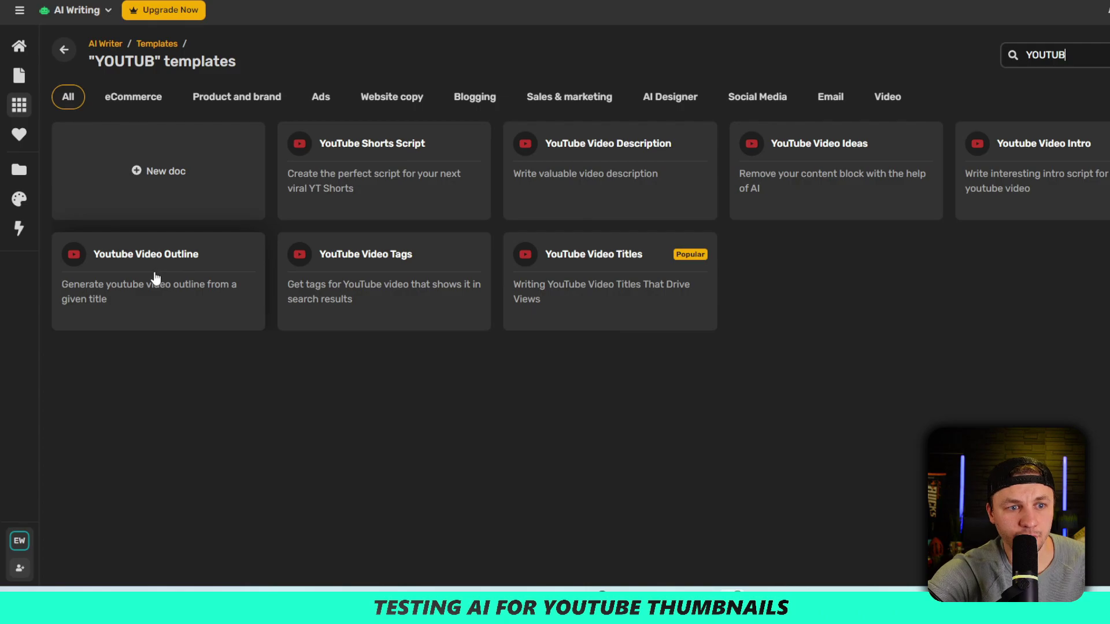
click(588, 296)
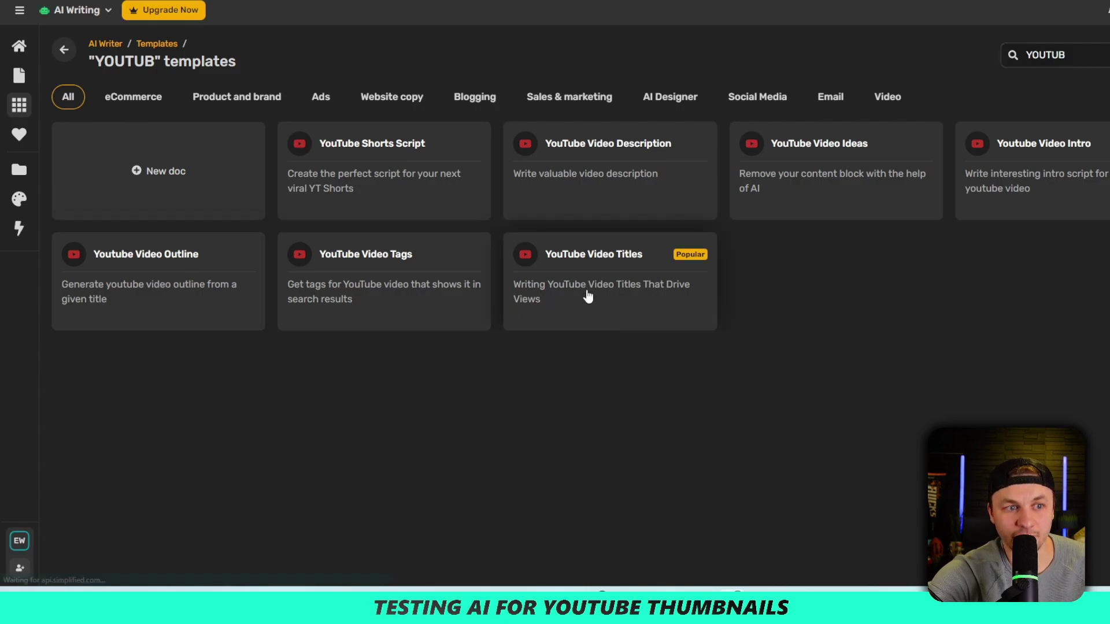
click(390, 174)
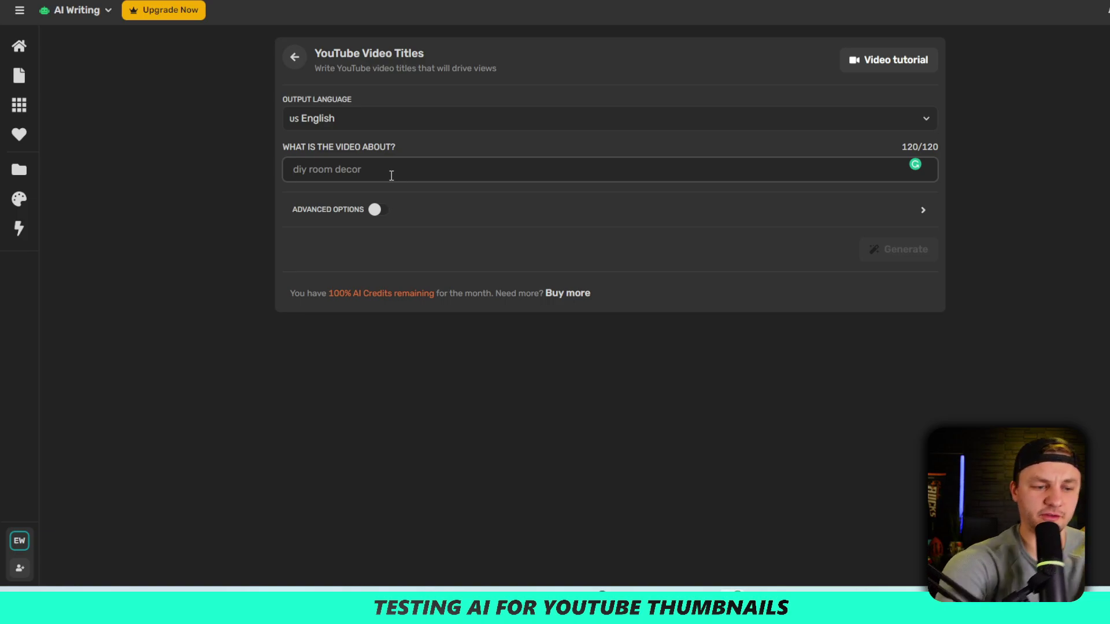
- Generate YouTube titles for the pasted topic 'SKYDIO 2 DRONE REVIEW', then select the topic text
text(SKYDIO 2 DRONE REVIEW)
click(921, 256)
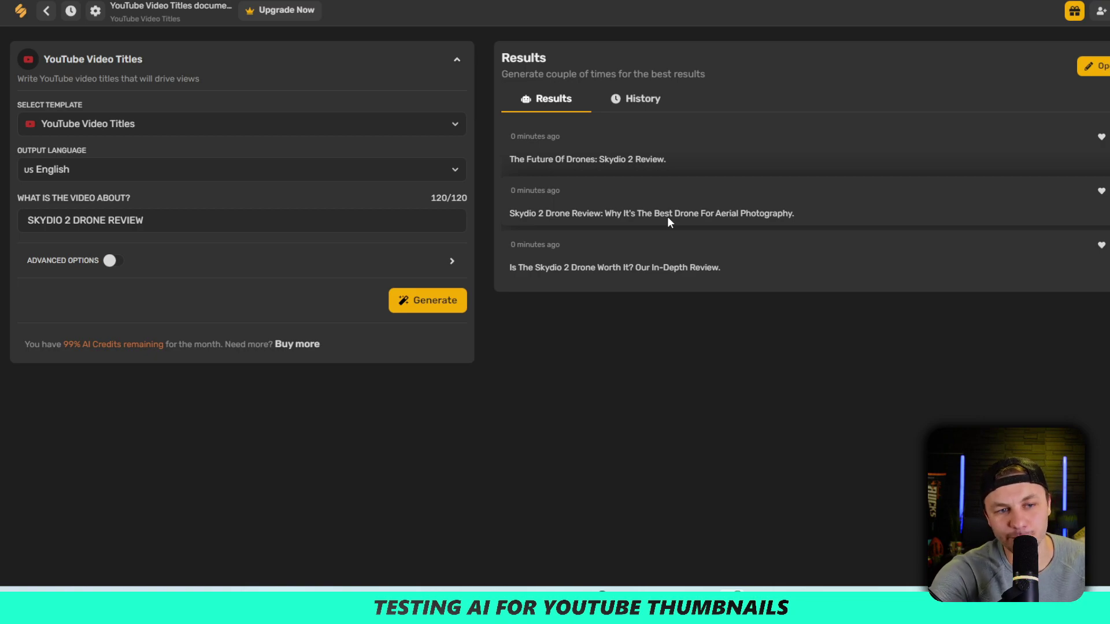
triple_click(208, 218)
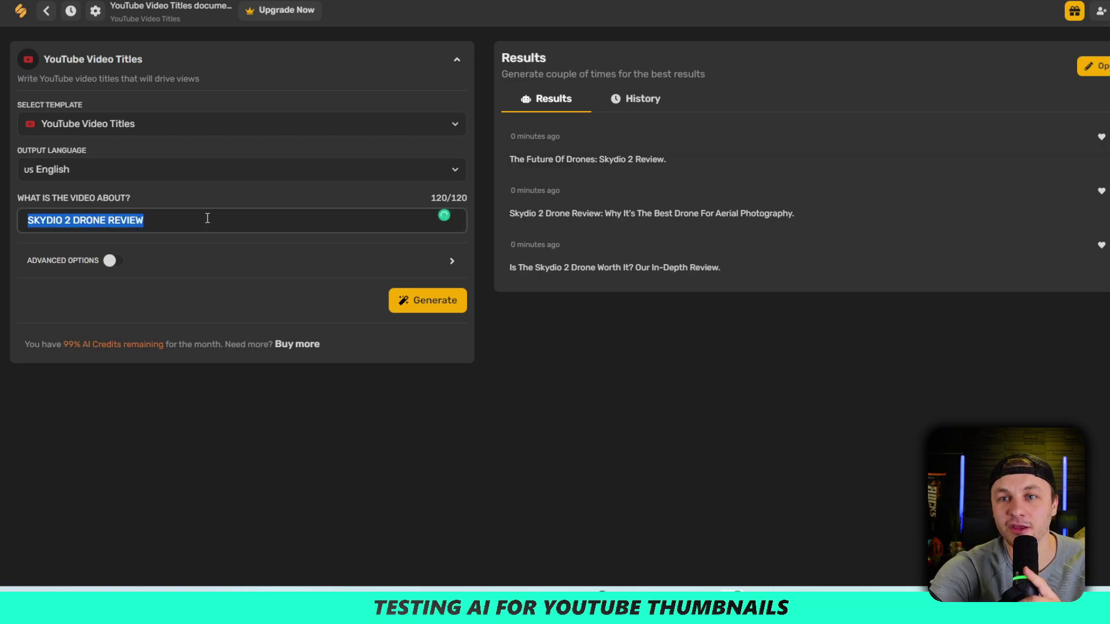